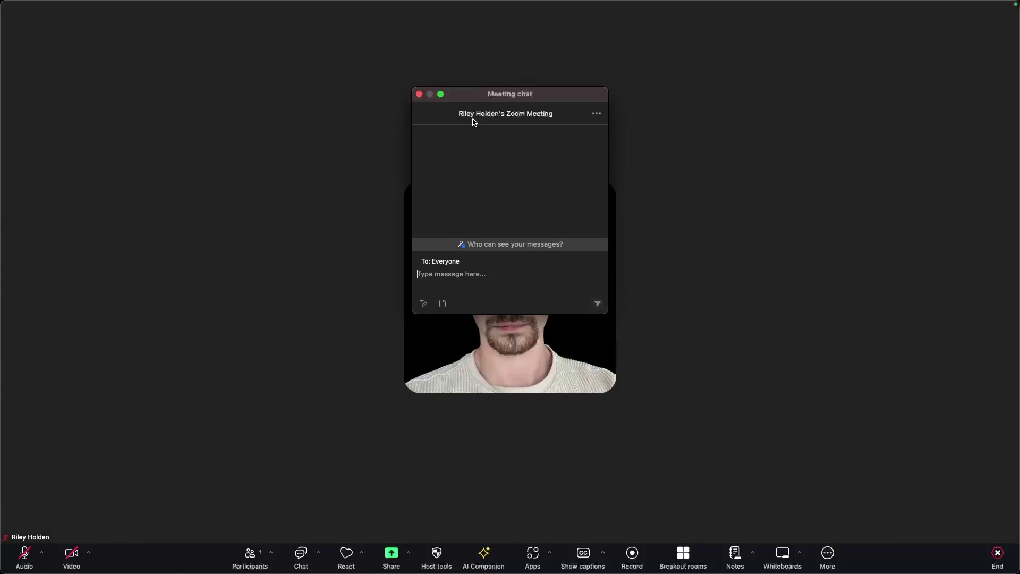
# Step: Send 'Hey' to everyone in the meeting chat
pyautogui.moveTo(510, 116); pyautogui.dragTo(773, 102)
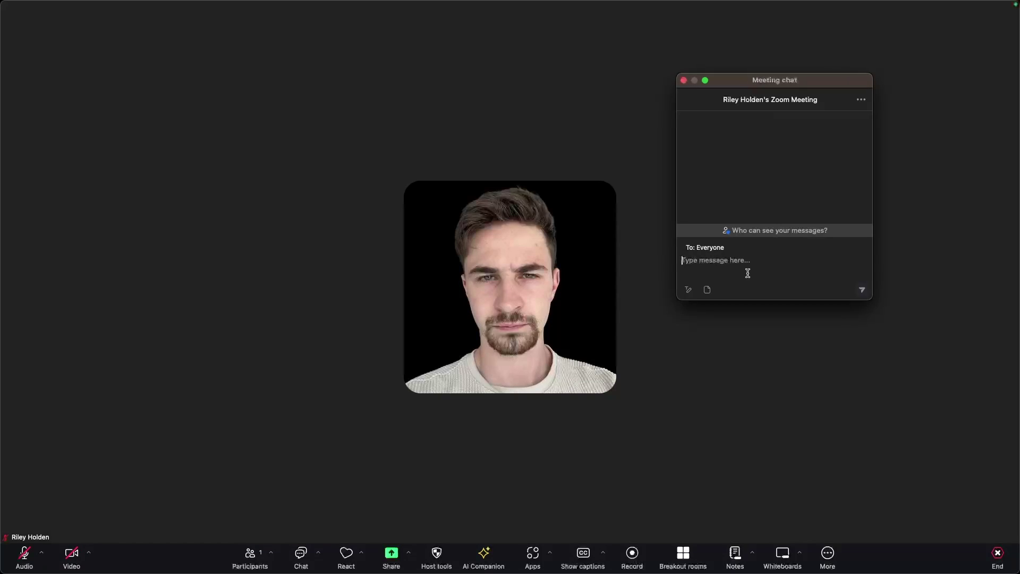
pyautogui.write('Hey')
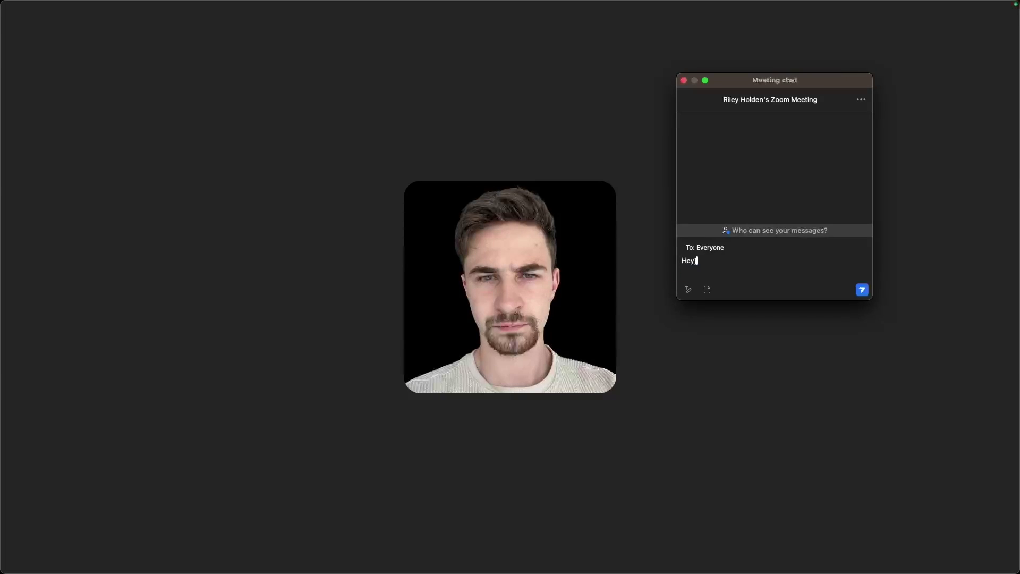
pyautogui.press('Return')
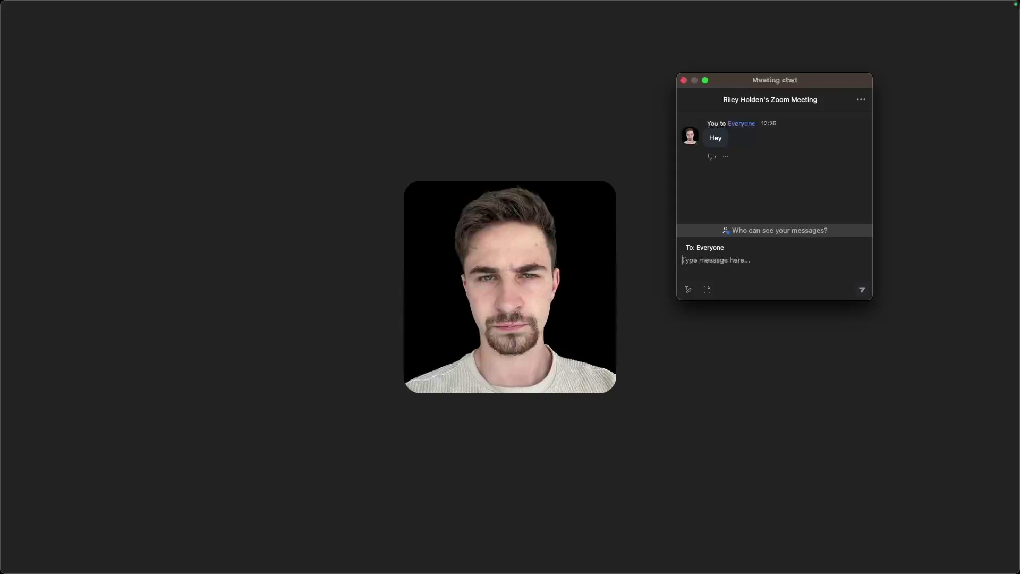
# Step: Reply 'Hello' in the thread of the Hey message, then expand and collapse the thread
pyautogui.moveTo(735, 83); pyautogui.dragTo(790, 83)
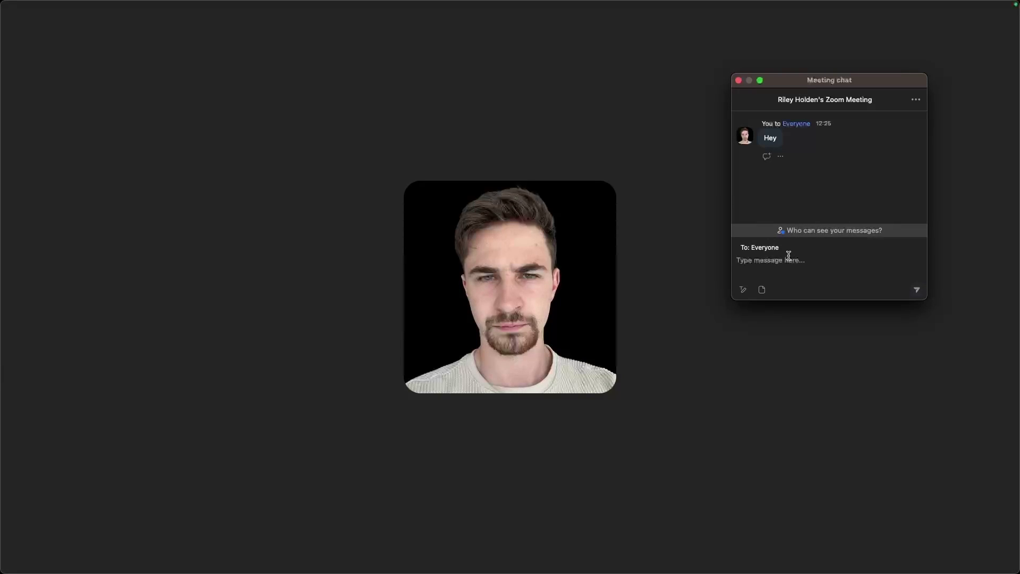
pyautogui.moveTo(768, 138)
pyautogui.click(767, 156)
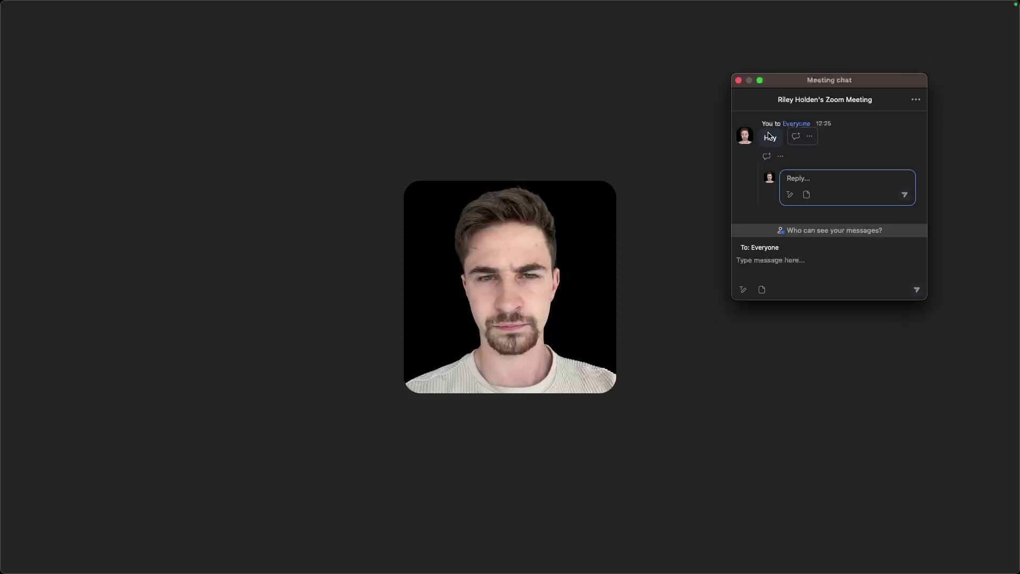
pyautogui.write('Hello')
pyautogui.press('Return')
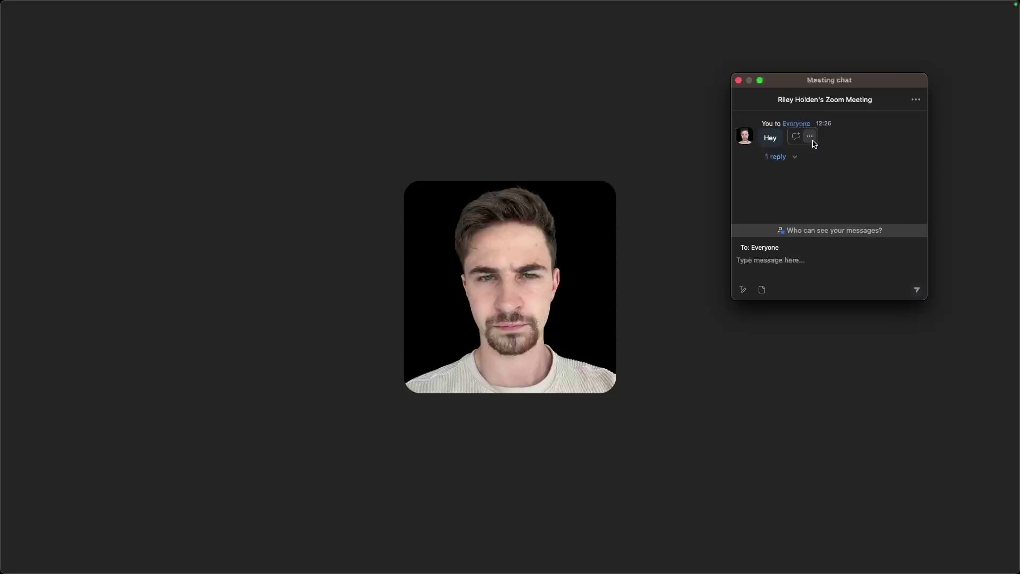
pyautogui.click(776, 157)
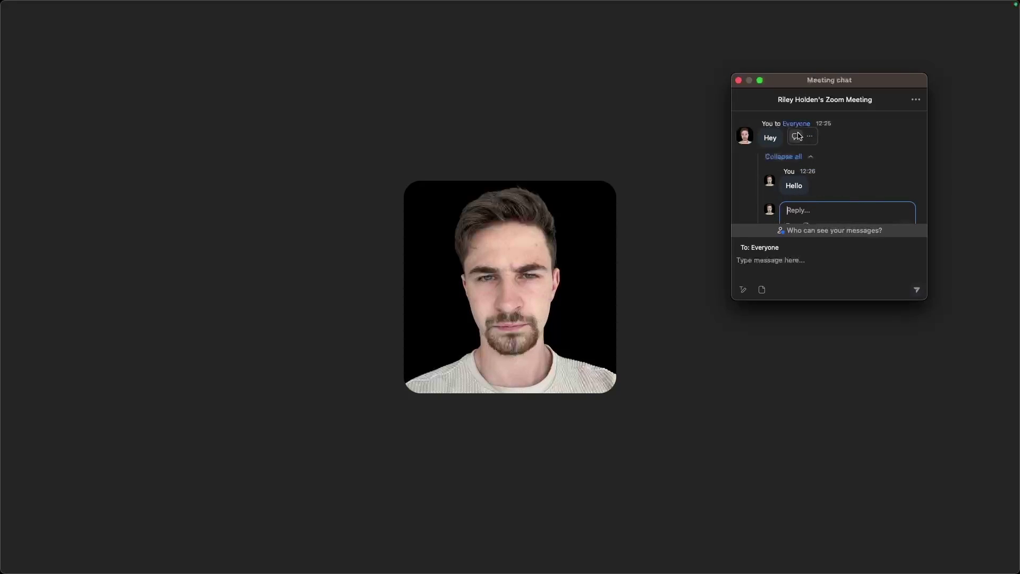
pyautogui.click(783, 157)
# Step: Send 'Hello' as a new chat message to everyone
pyautogui.click(809, 267)
pyautogui.write('Hello')
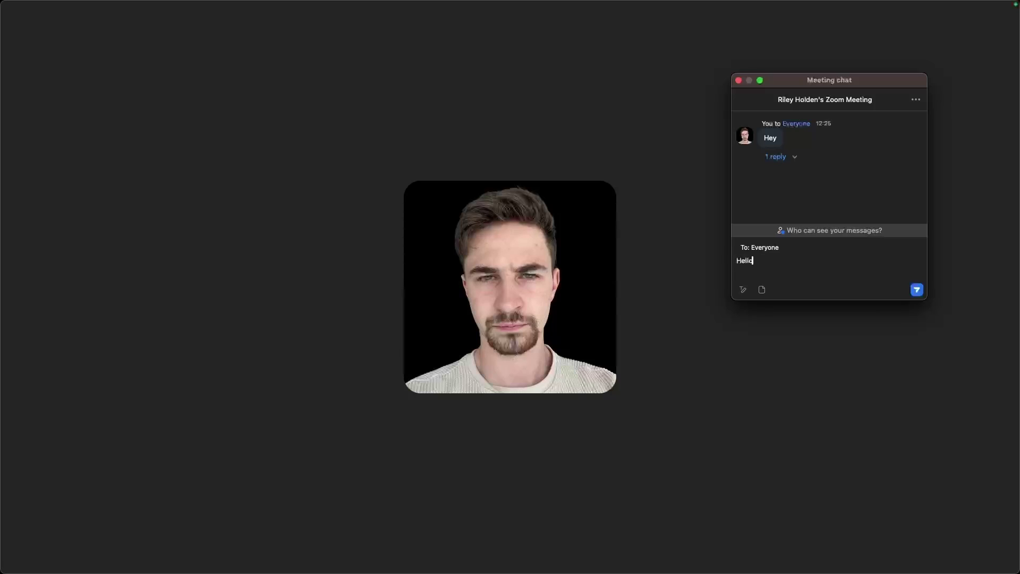
pyautogui.press('Return')
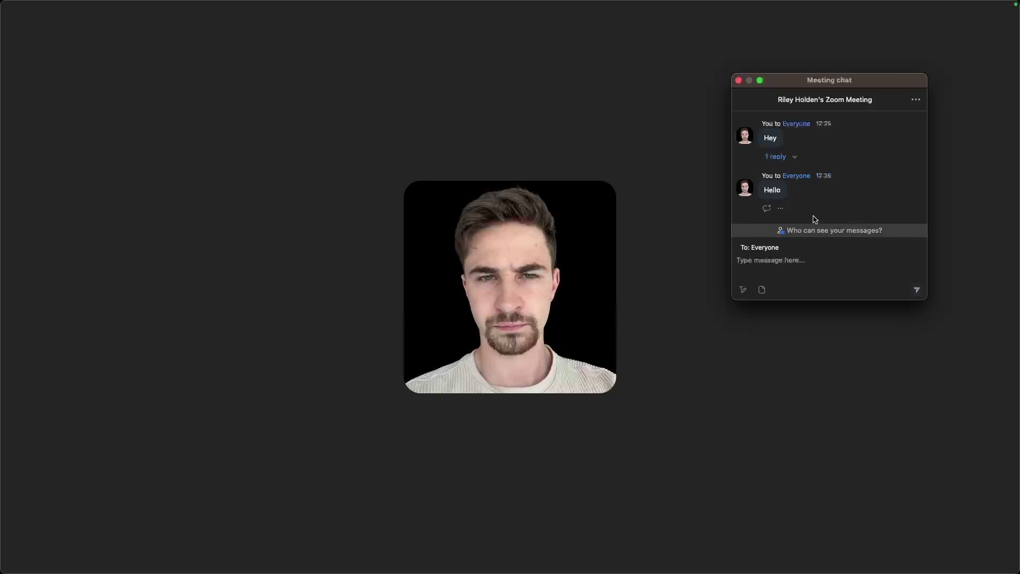
# Step: Attach clockify-300x220.png from this computer and send it to everyone
pyautogui.click(761, 289)
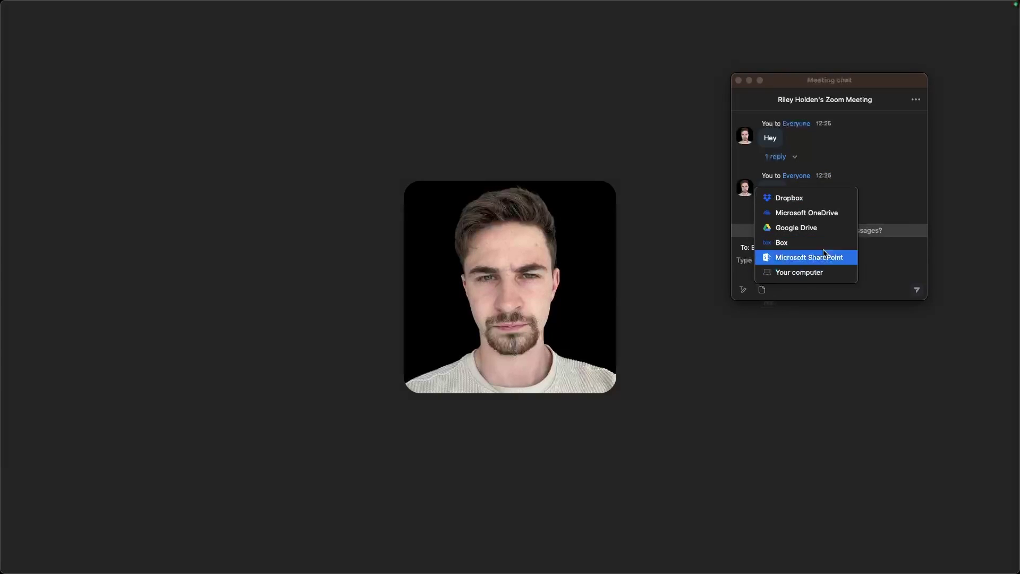
pyautogui.click(798, 272)
pyautogui.scroll(-8, 719, 182)
pyautogui.doubleClick(730, 229)
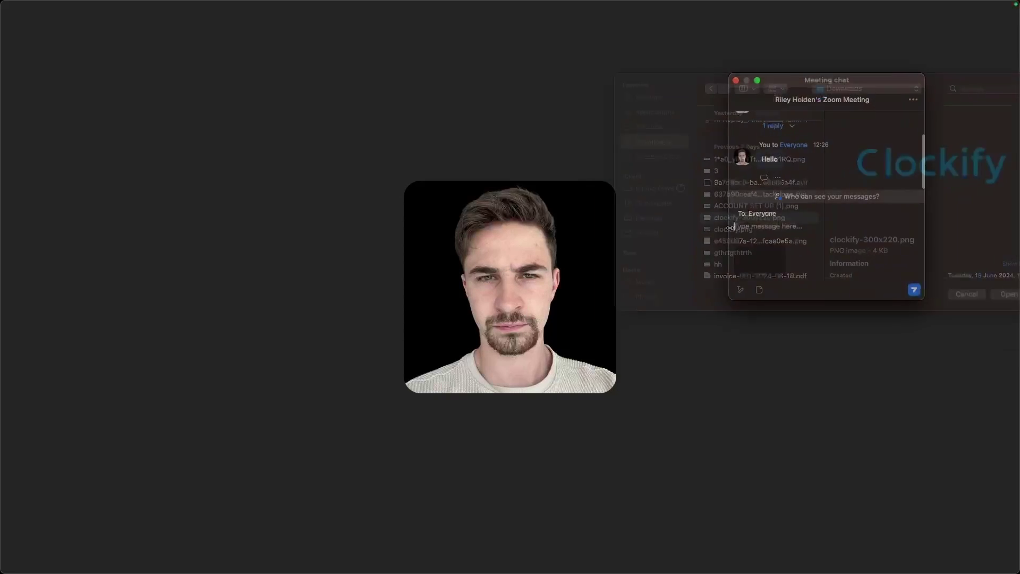
pyautogui.click(916, 290)
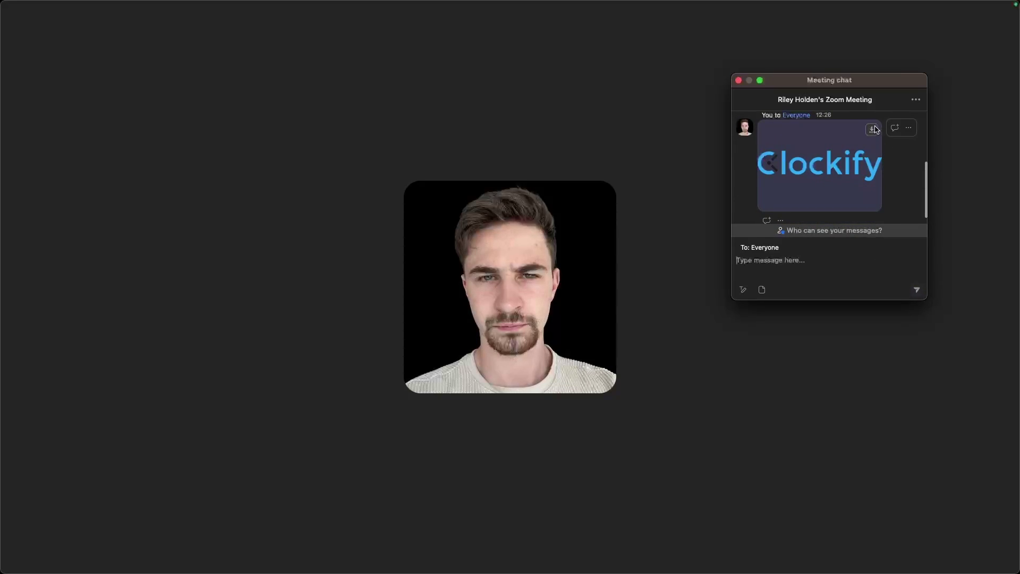
# Step: Close the chat, send a thumbs-up reaction, and bring up the screen-sharing picker
pyautogui.click(738, 80)
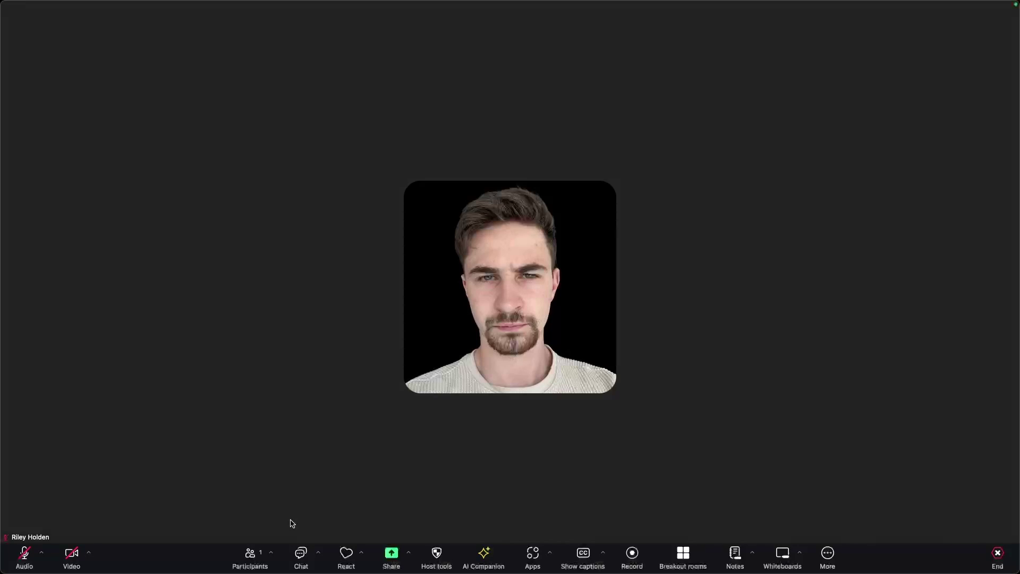
pyautogui.click(344, 555)
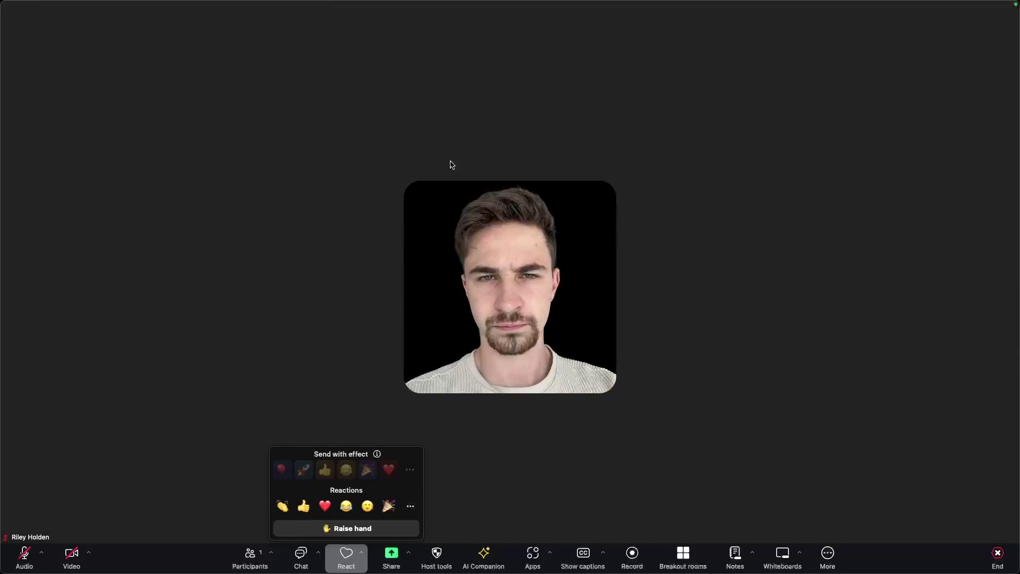
pyautogui.click(302, 507)
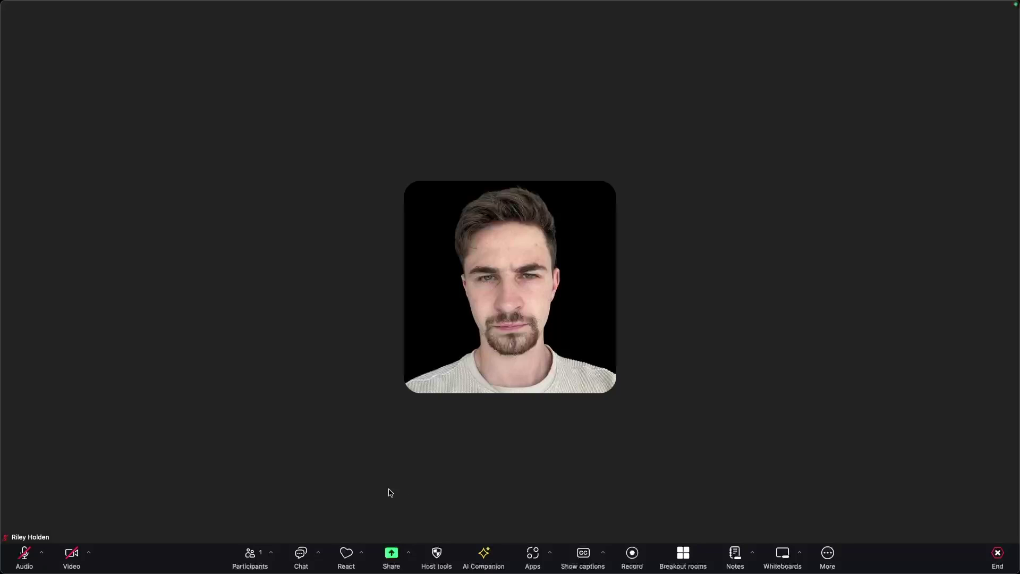
pyautogui.click(391, 555)
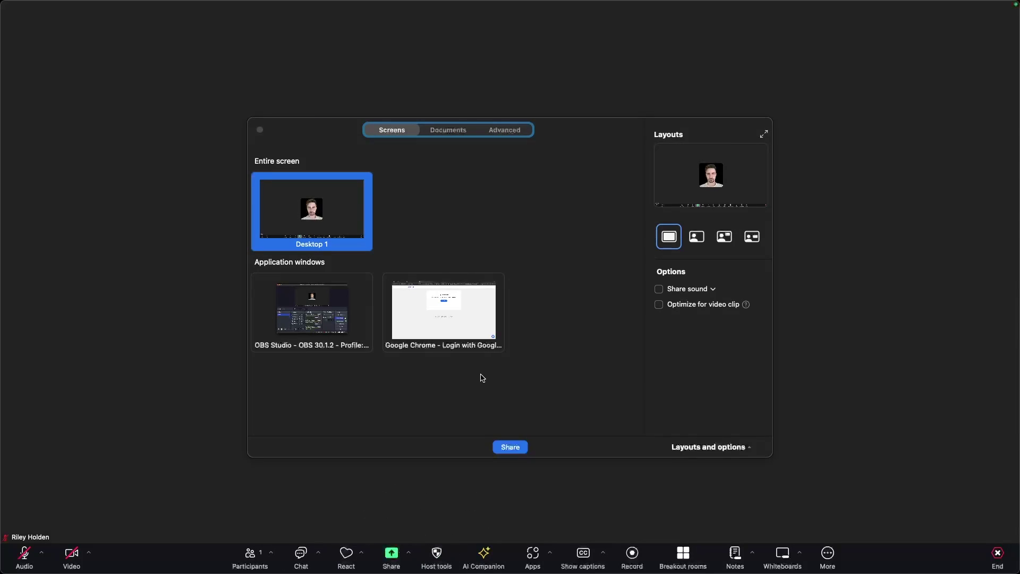
# Step: Share Desktop 1 with the meeting, then stop sharing
pyautogui.click(510, 447)
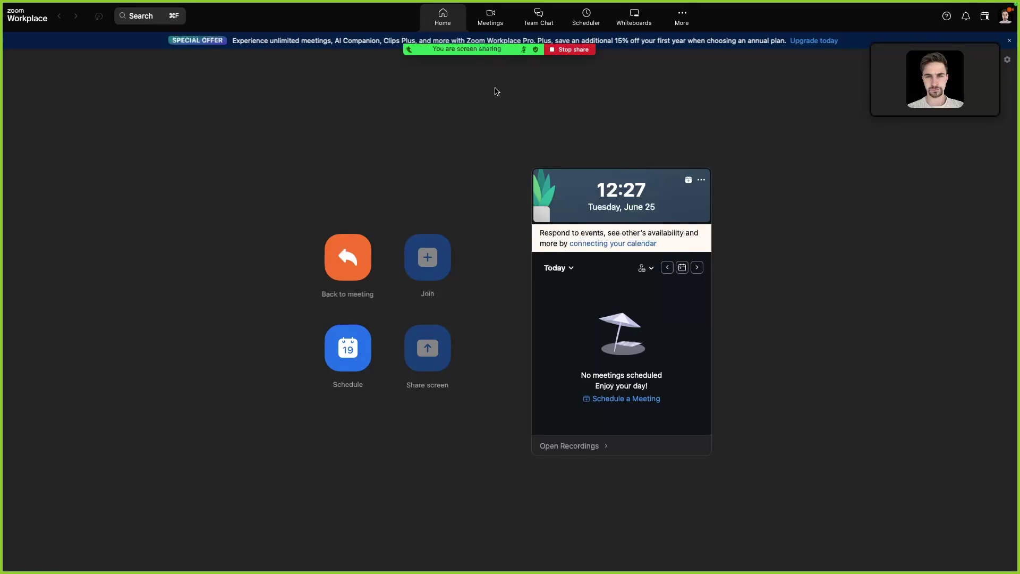
pyautogui.click(567, 49)
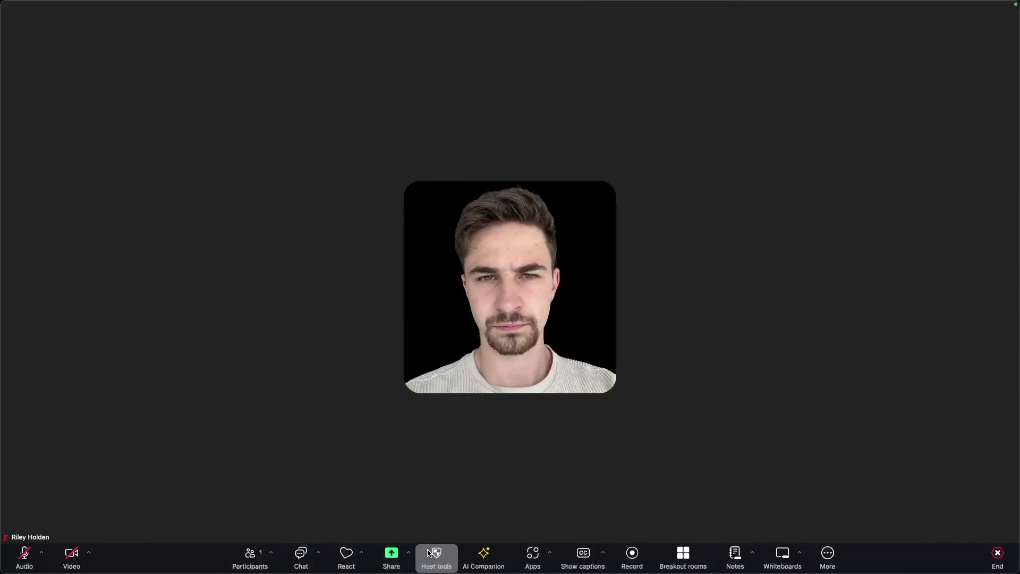
# Step: Suspend participant activities from Host tools, close Participants, and choose Don't report
pyautogui.click(435, 566)
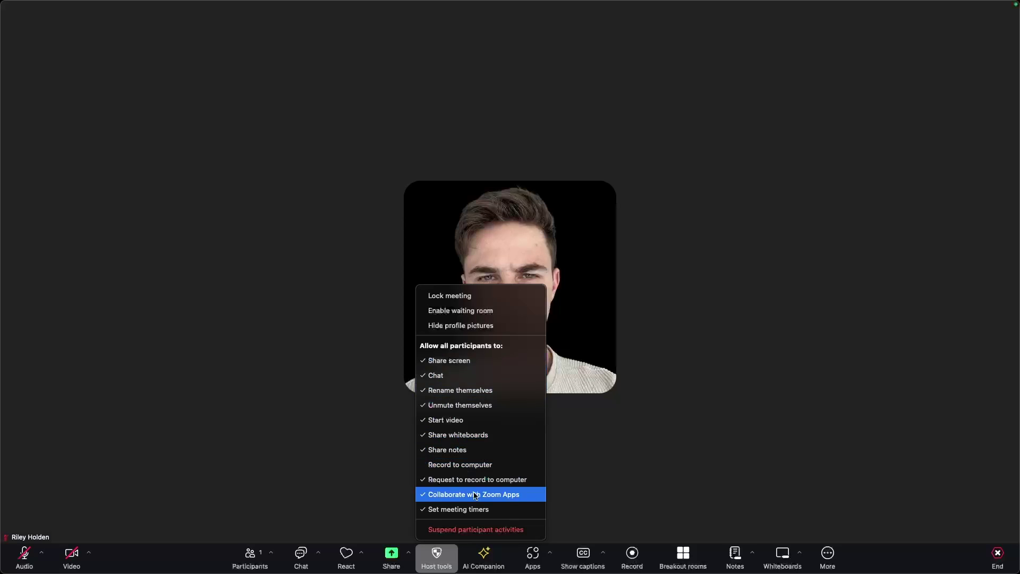
pyautogui.click(445, 530)
pyautogui.click(591, 319)
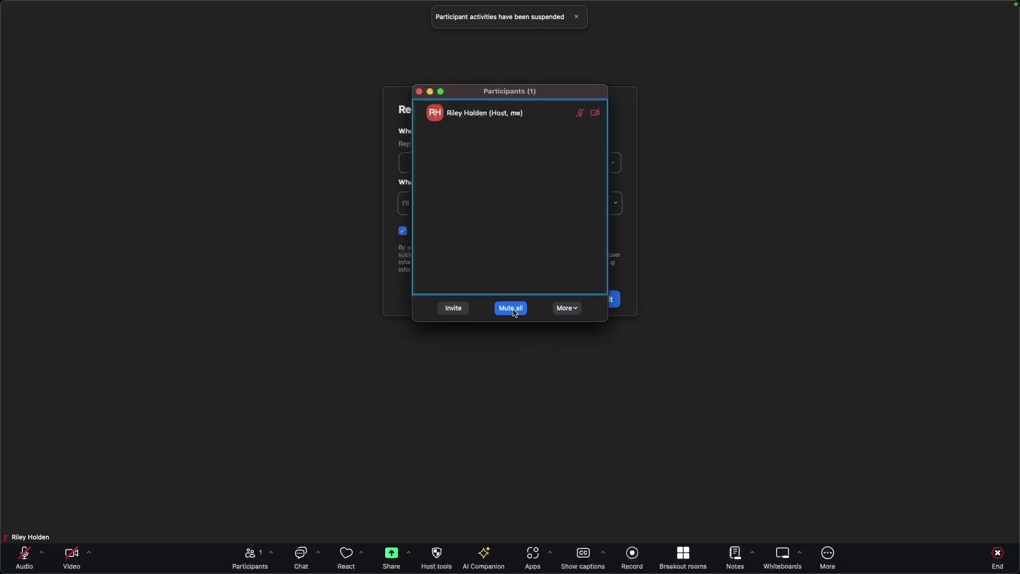
pyautogui.click(420, 92)
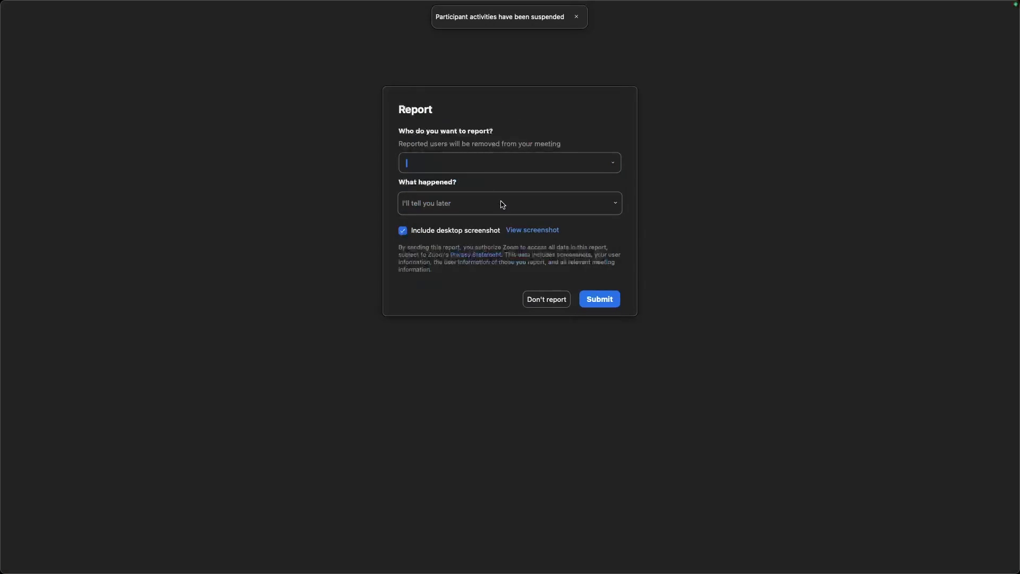
pyautogui.click(546, 299)
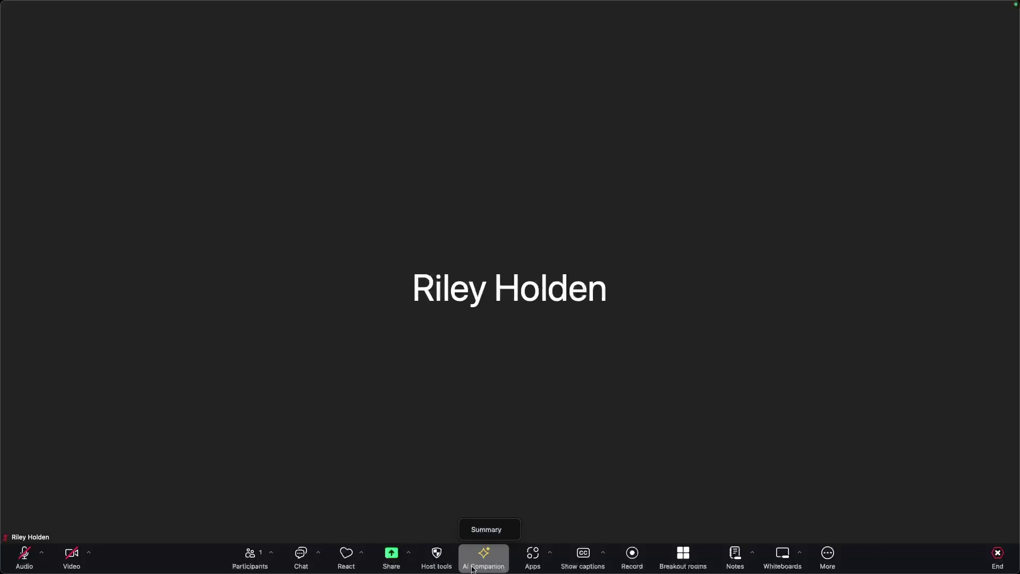
# Step: Choose AI Companion Summary and accept the free summary with Try it now
pyautogui.click(489, 529)
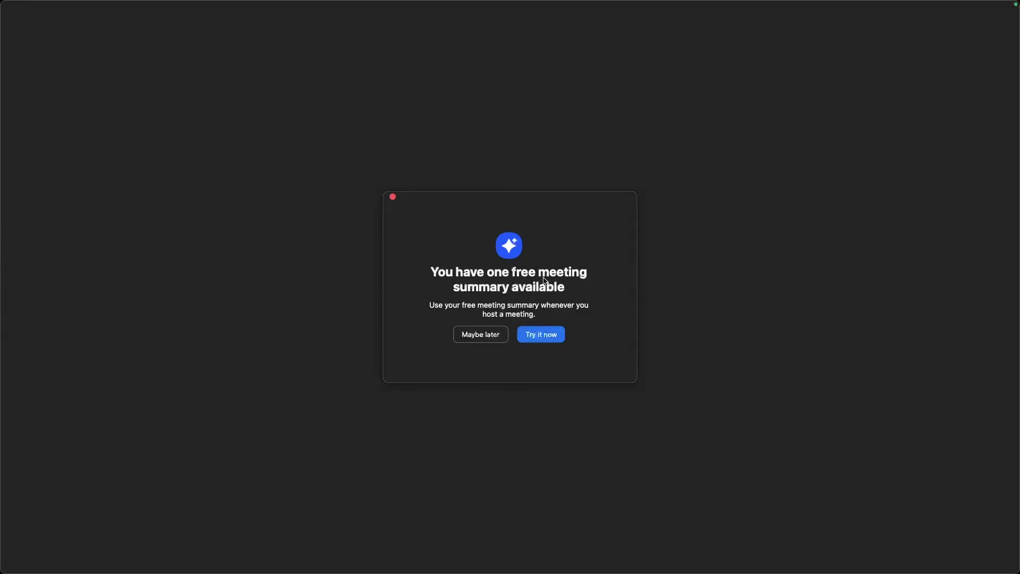
pyautogui.click(555, 336)
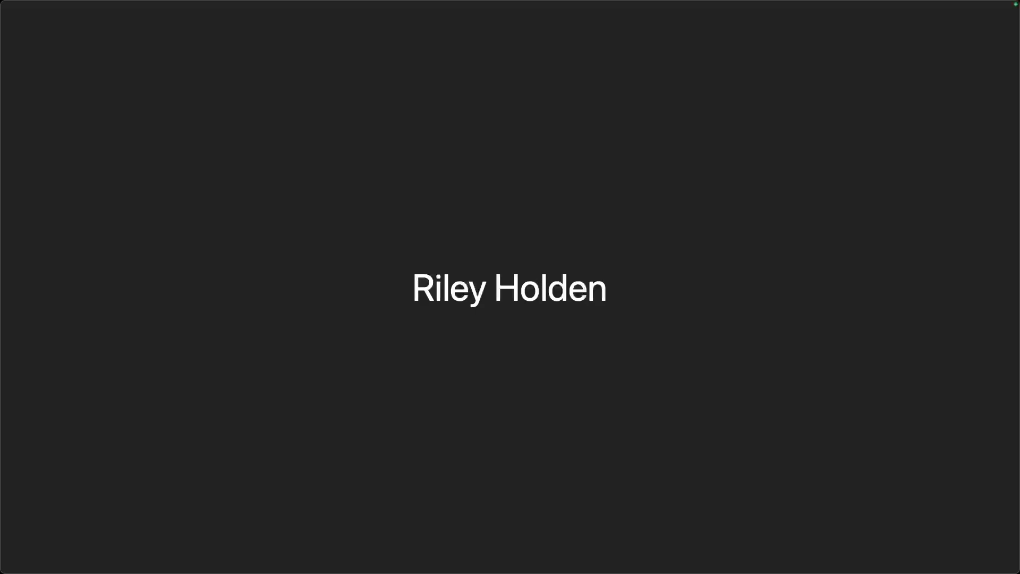
pyautogui.moveTo(582, 483)
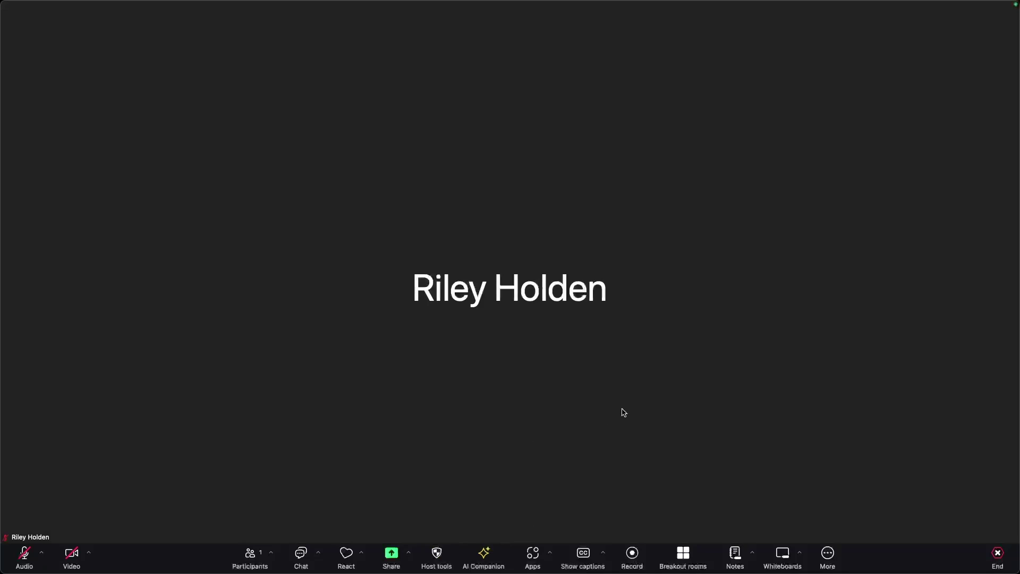
# Step: Launch the Timer app with its 5-minute default, return to My Apps, and close Apps
pyautogui.click(532, 554)
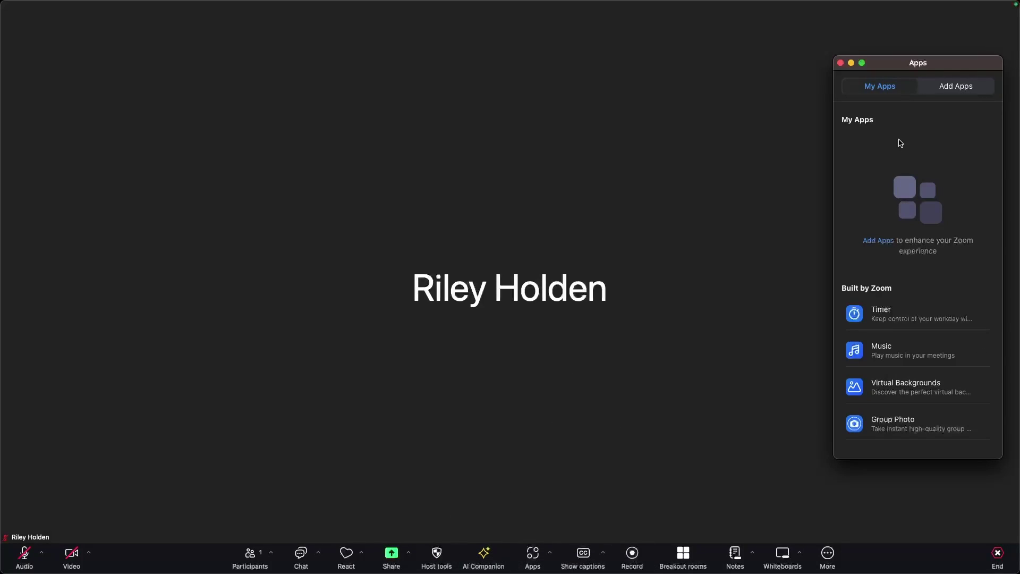
pyautogui.click(909, 321)
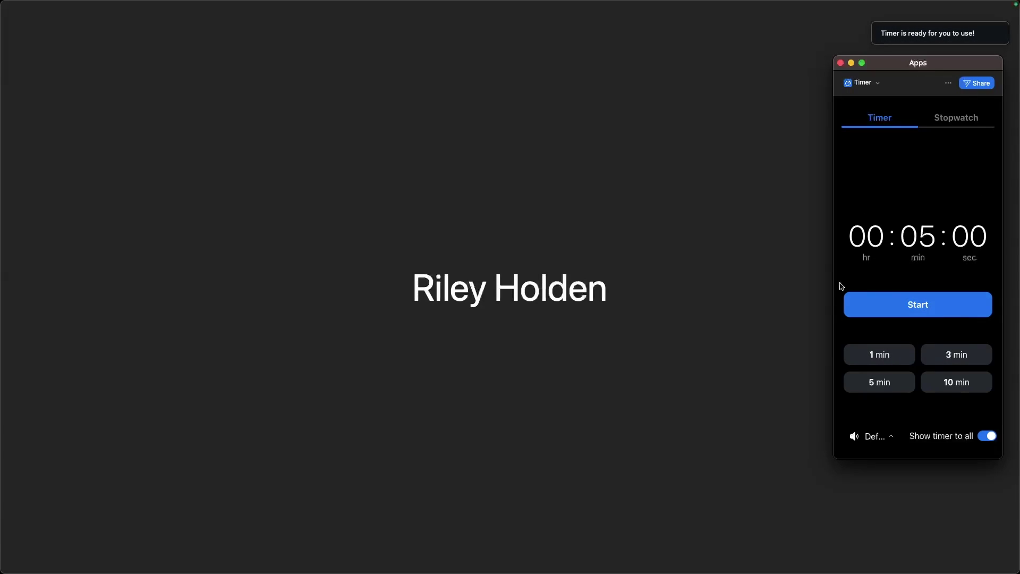
pyautogui.click(841, 62)
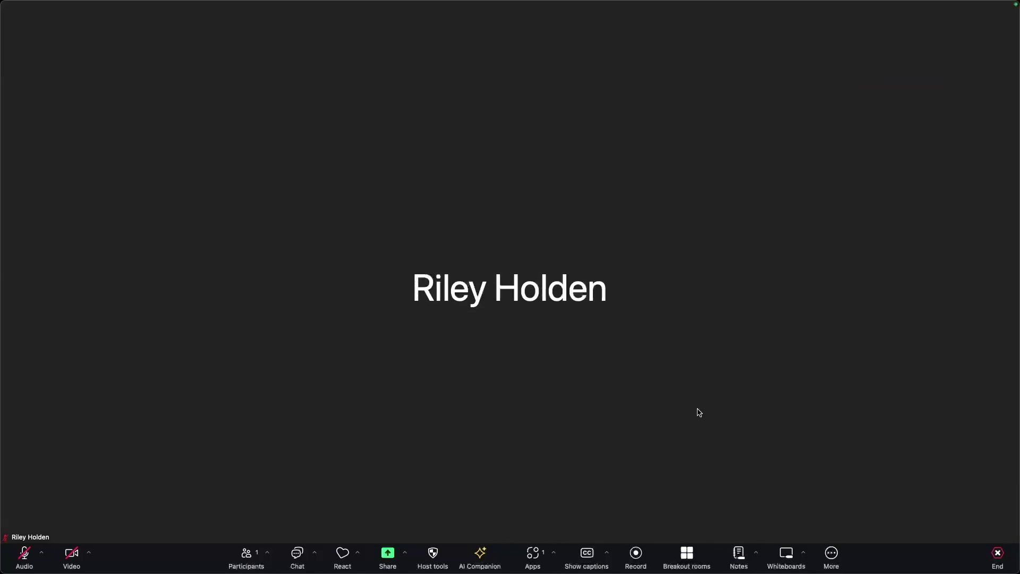
pyautogui.click(533, 555)
pyautogui.click(871, 85)
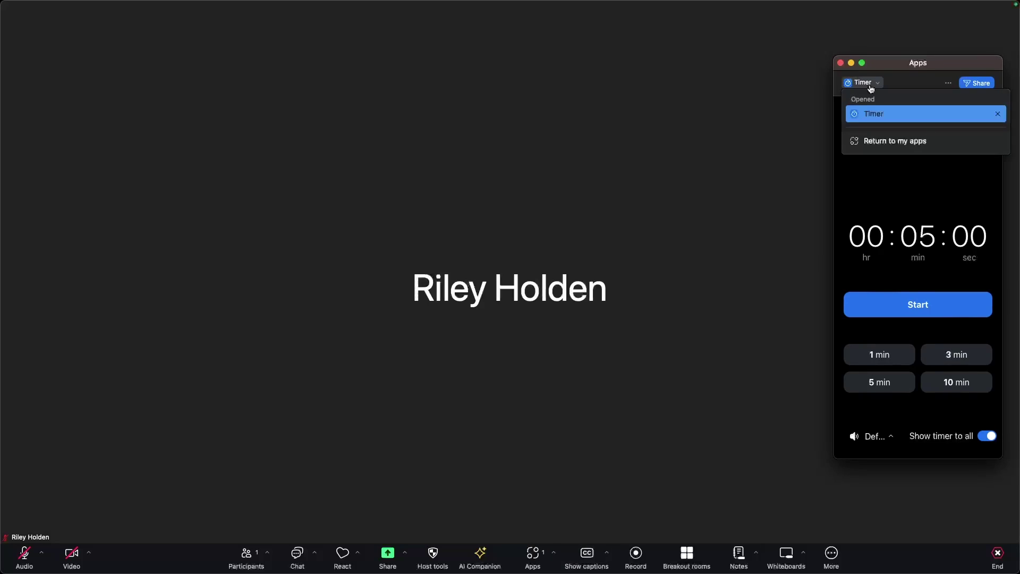
pyautogui.click(876, 139)
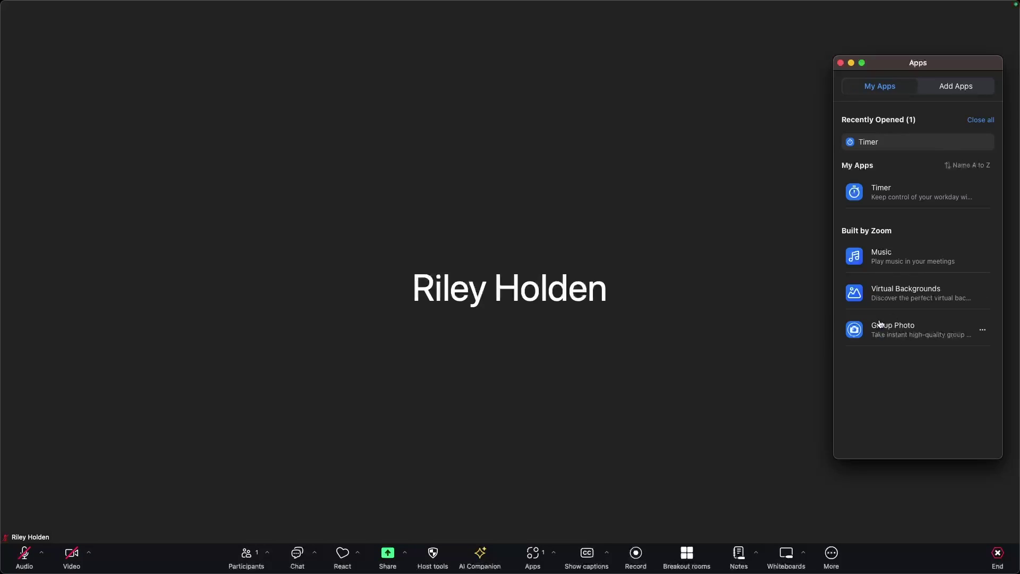
pyautogui.click(841, 62)
# Step: Save English as the caption language and turn on live transcription
pyautogui.click(587, 556)
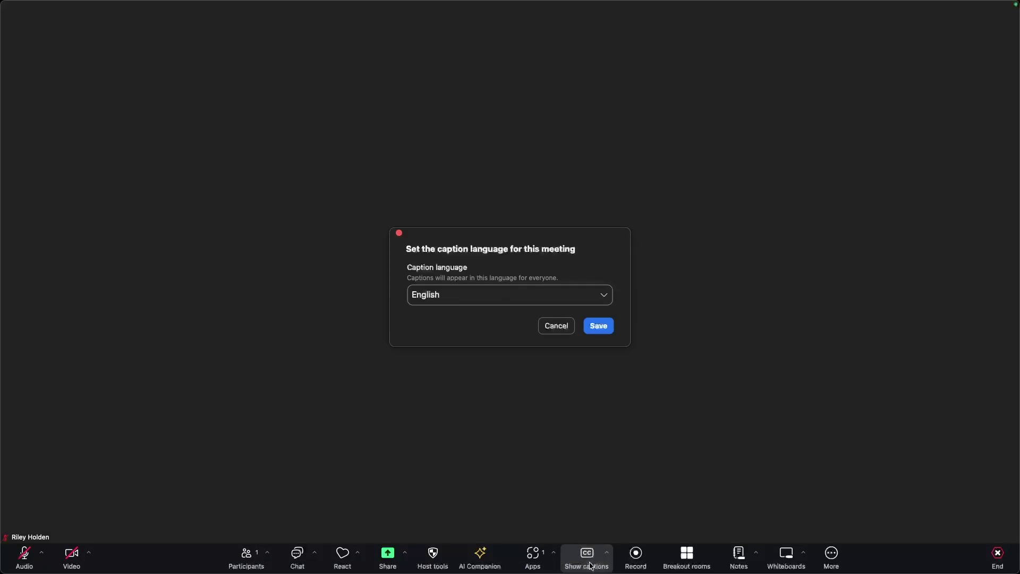
pyautogui.click(595, 325)
pyautogui.click(594, 562)
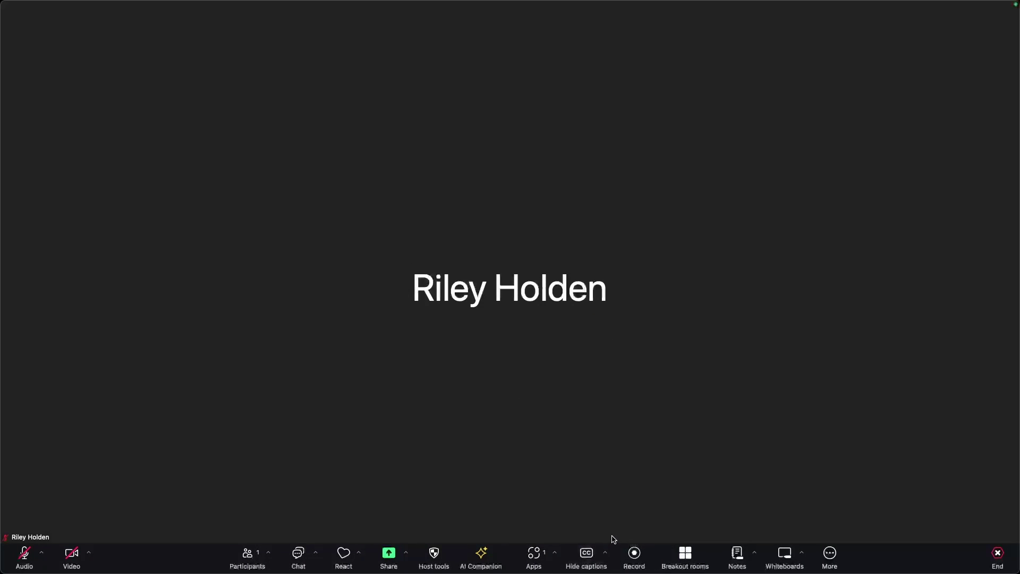
# Step: Unmute the microphone, hide the live captions, and start recording the meeting
pyautogui.click(19, 560)
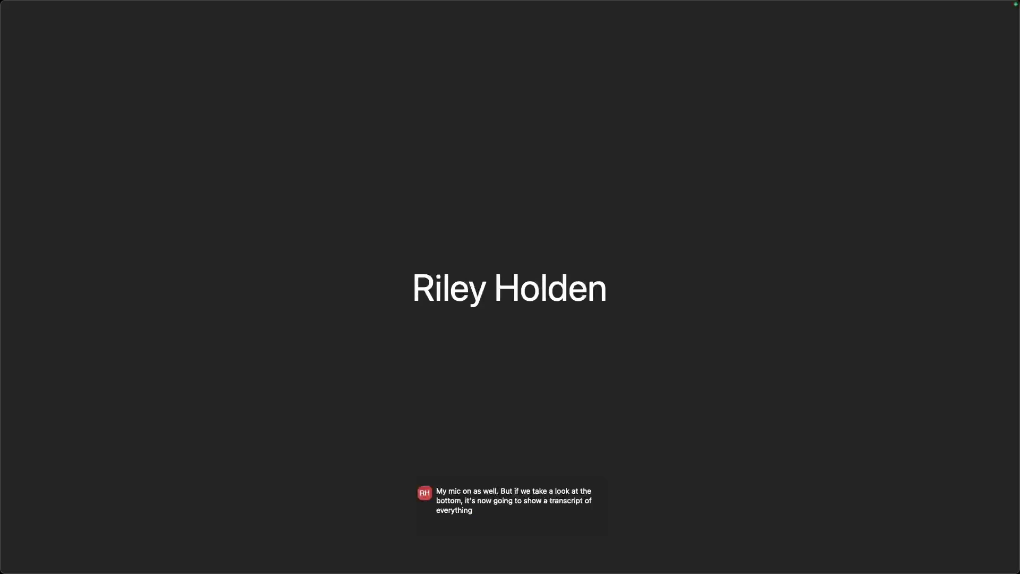
pyautogui.moveTo(592, 421)
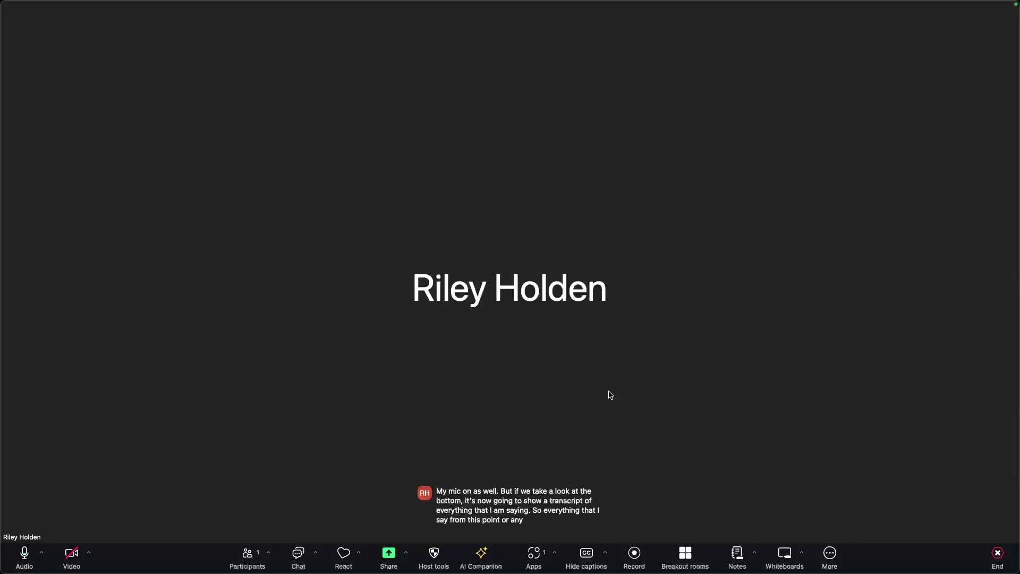
pyautogui.moveTo(574, 560)
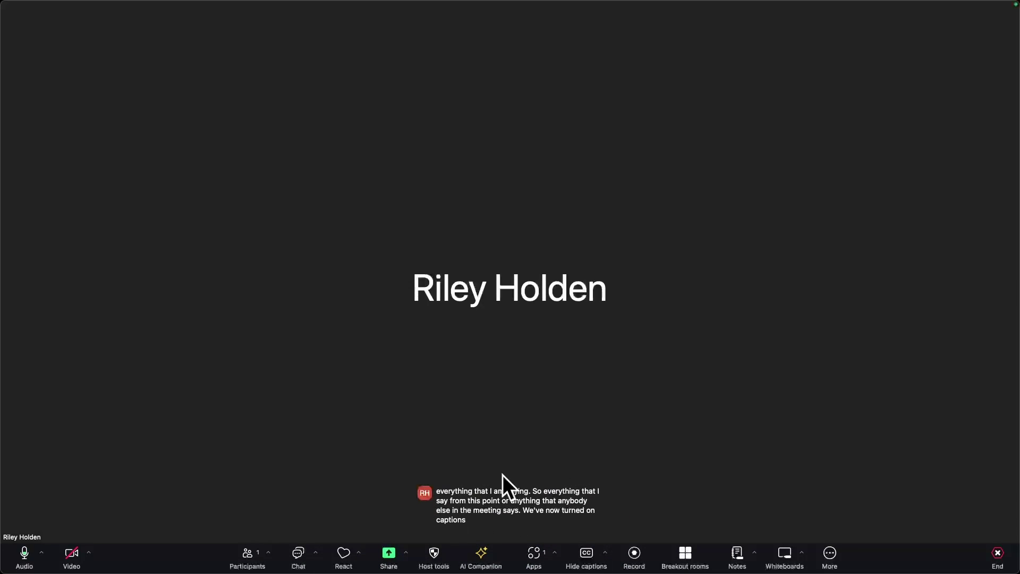
pyautogui.click(587, 555)
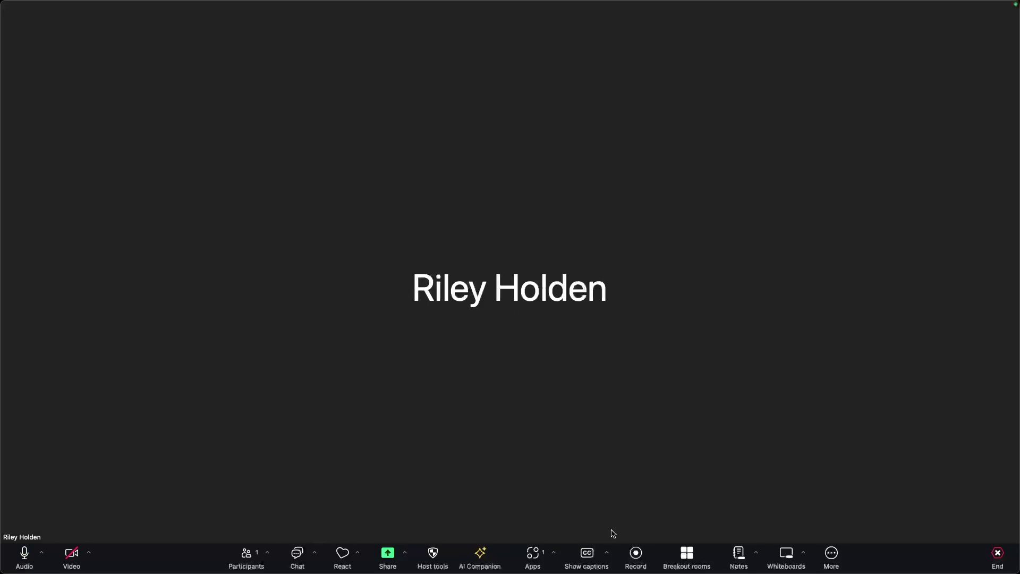
pyautogui.click(636, 559)
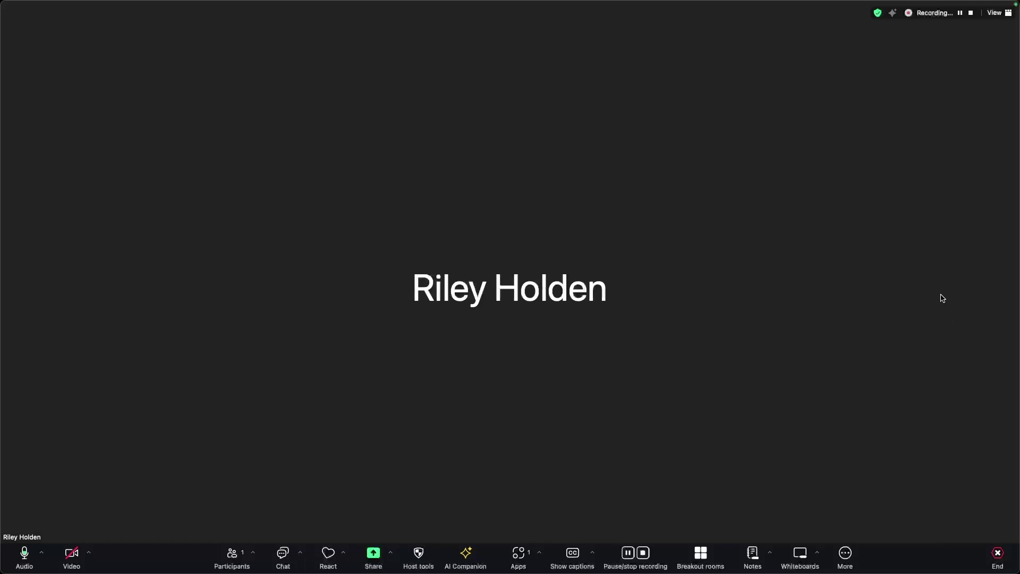
# Step: Pause, resume, then stop the recording from the top Recording indicator
pyautogui.click(959, 13)
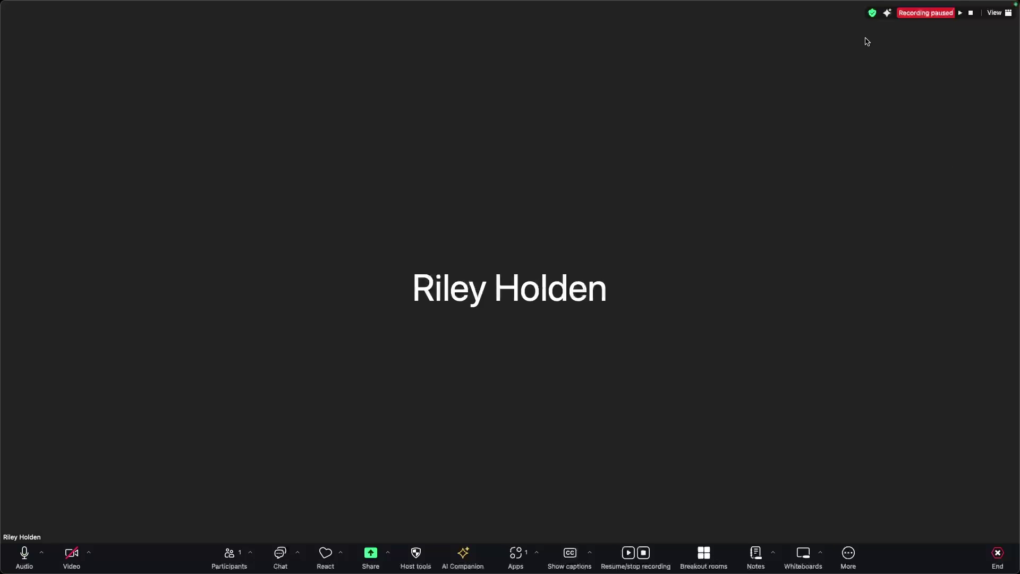
pyautogui.click(959, 13)
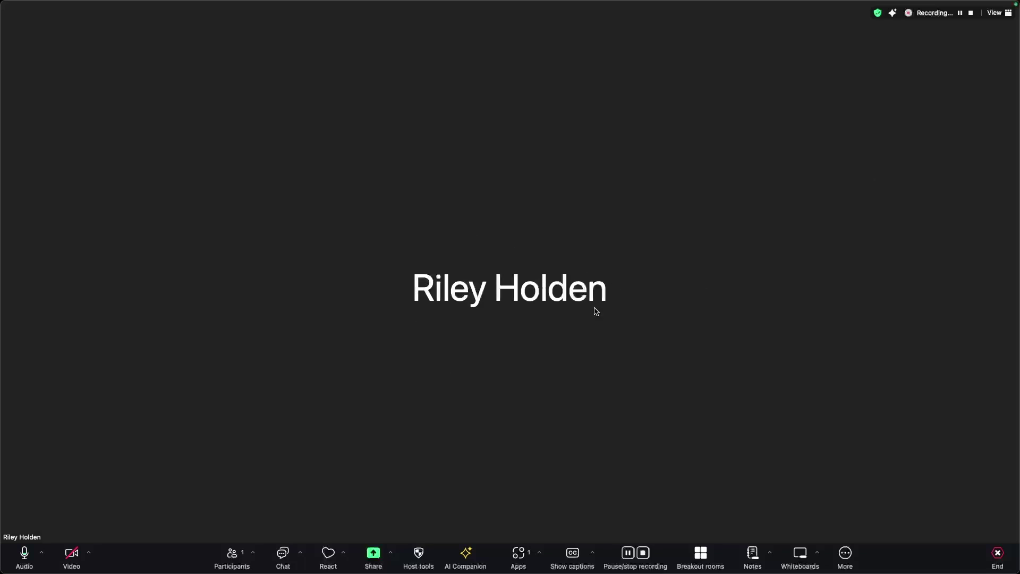
pyautogui.click(970, 14)
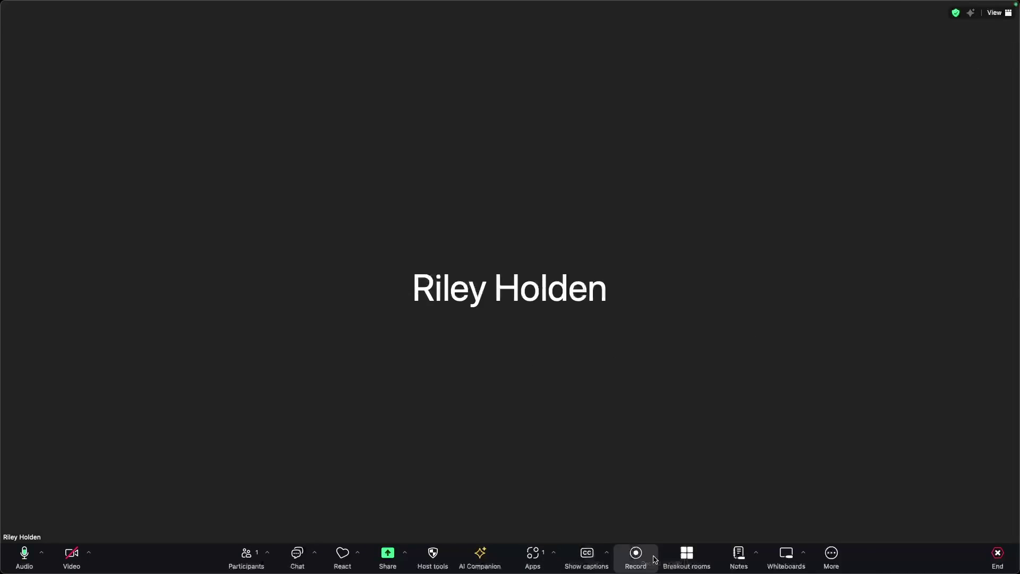
pyautogui.click(687, 558)
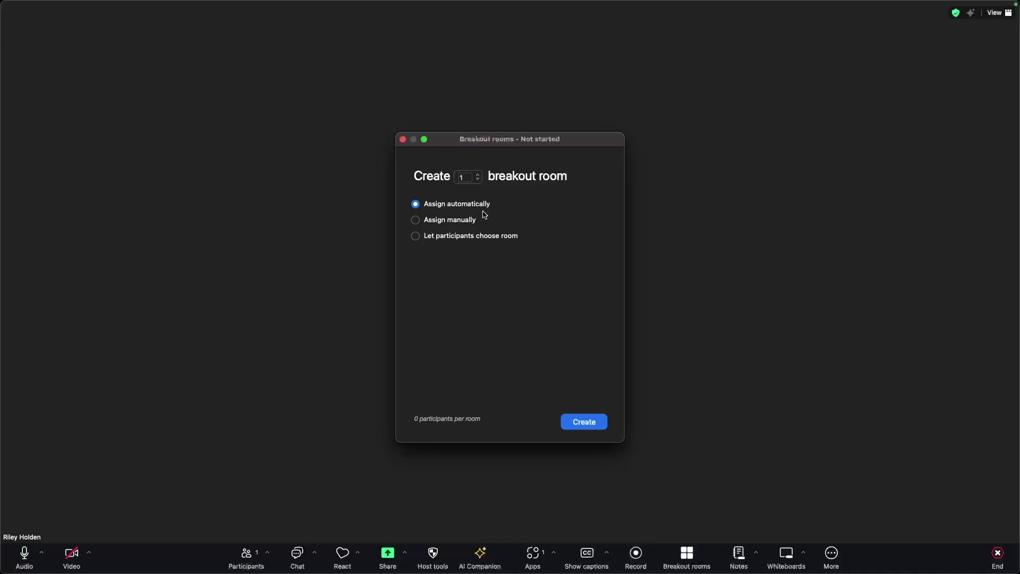
pyautogui.click(477, 174)
pyautogui.click(478, 180)
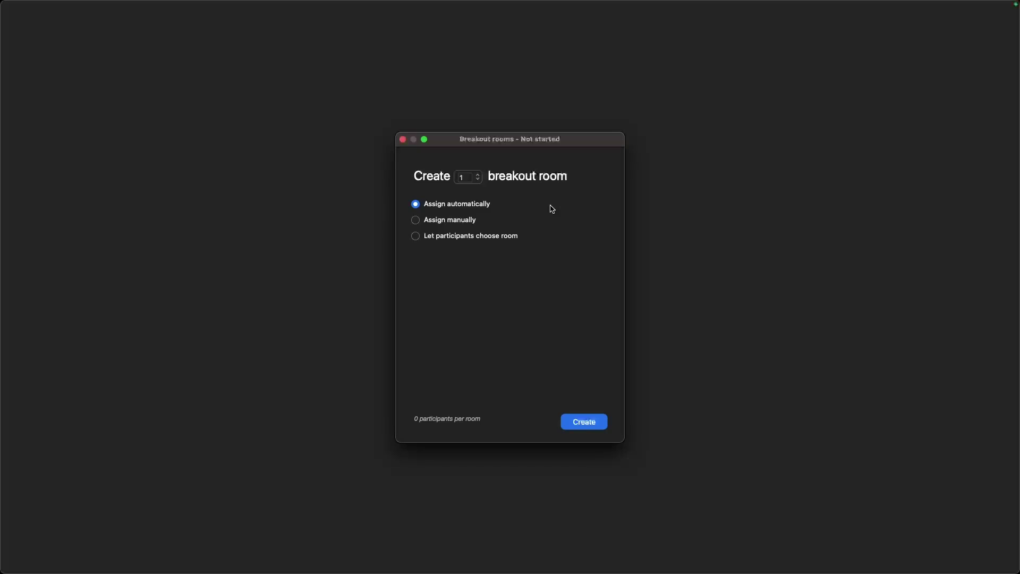
pyautogui.moveTo(538, 139); pyautogui.dragTo(805, 139)
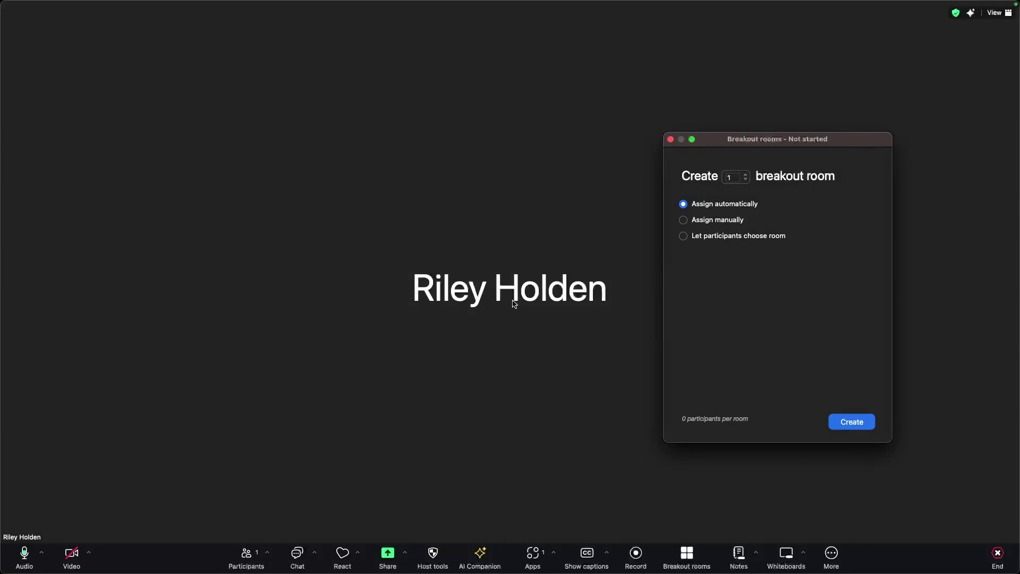
pyautogui.click(745, 174)
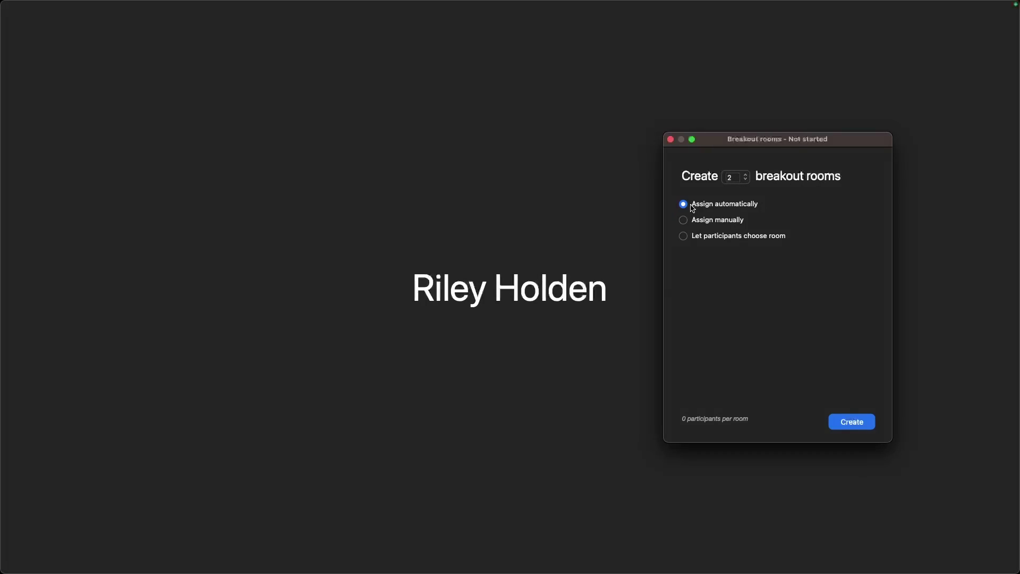
pyautogui.click(716, 220)
pyautogui.click(711, 237)
pyautogui.click(720, 205)
pyautogui.click(859, 425)
pyautogui.click(669, 140)
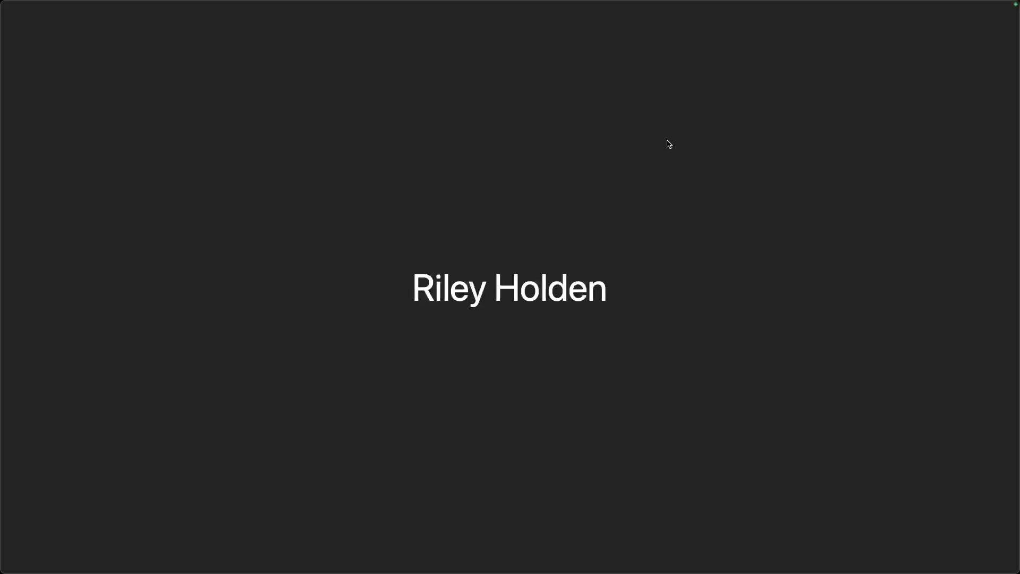
pyautogui.moveTo(680, 234)
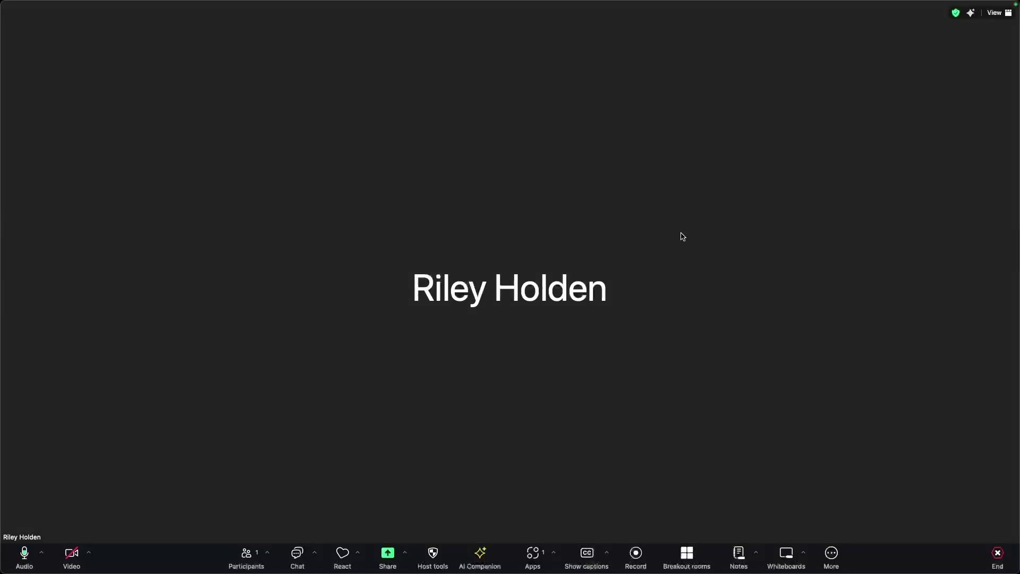
# Step: Create a new meeting note and type four lines of placeholder text
pyautogui.click(754, 570)
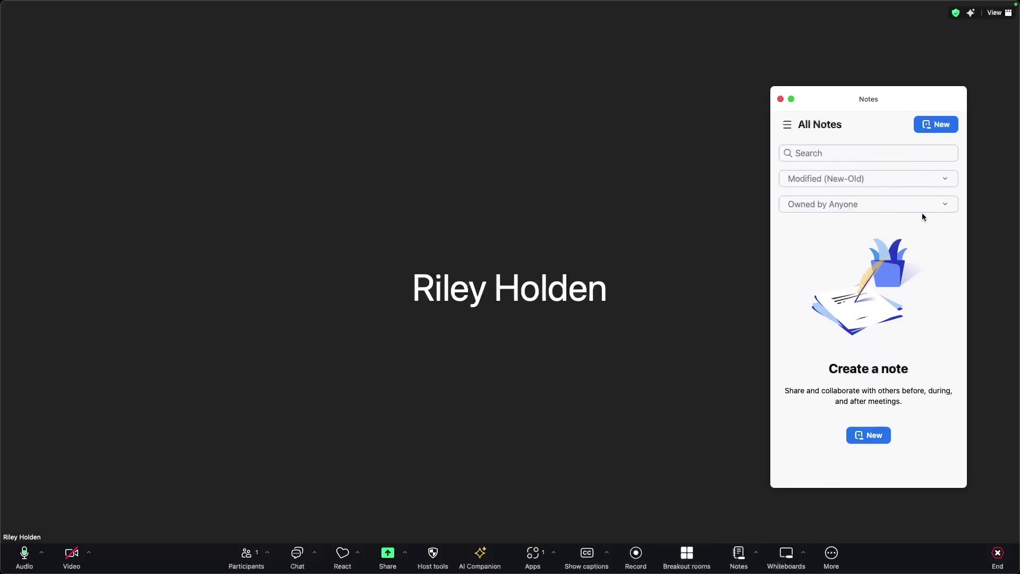
pyautogui.click(937, 124)
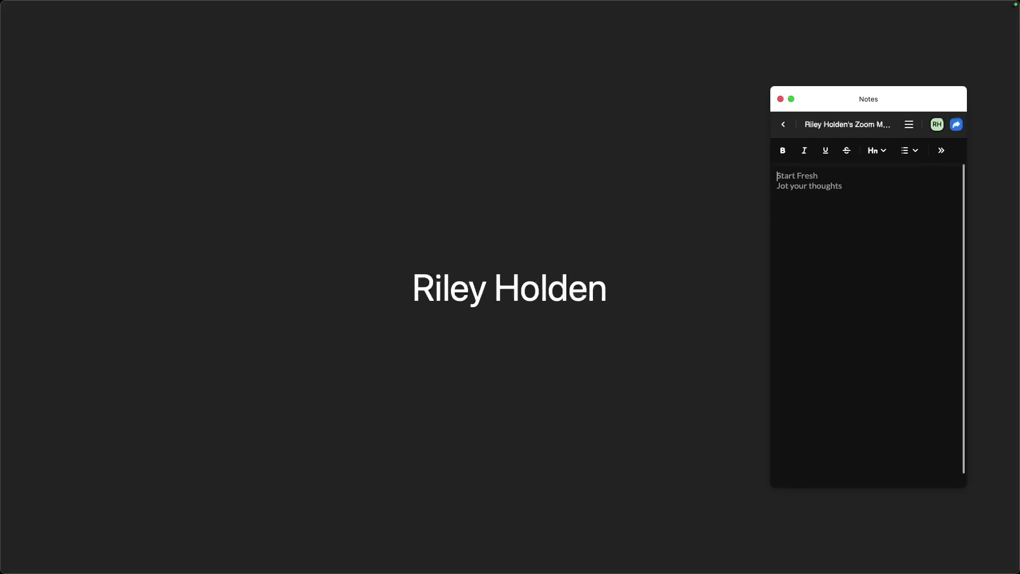
pyautogui.write('dnfjknefjk]ef feofnekjfb fjebfwbejfhb')
pyautogui.press('Return')
pyautogui.write('efkjewbfhkjrbf')
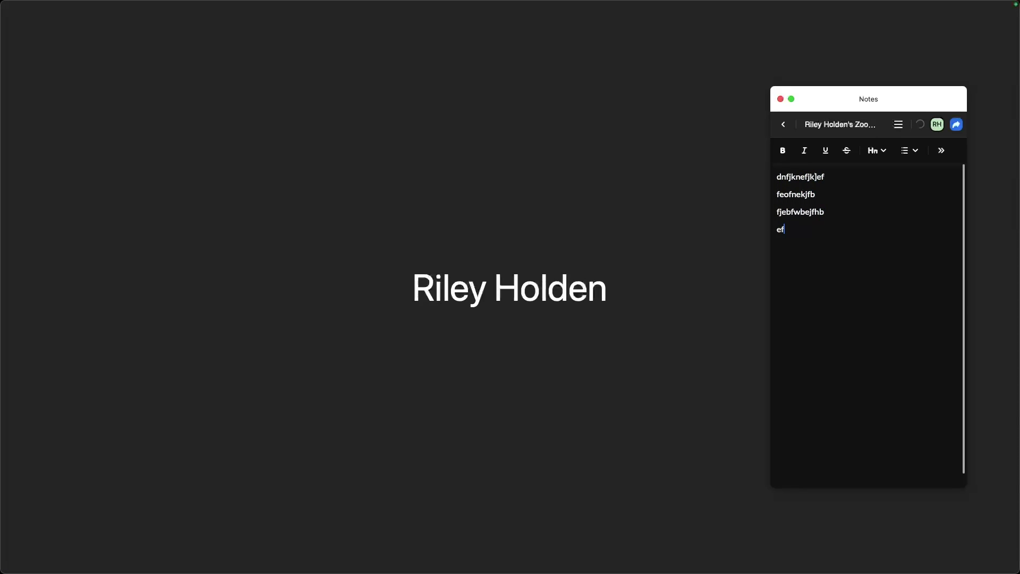
# Step: Reopen the note, try bold, italic and heading on line one, revert it, and close Notes
pyautogui.click(785, 125)
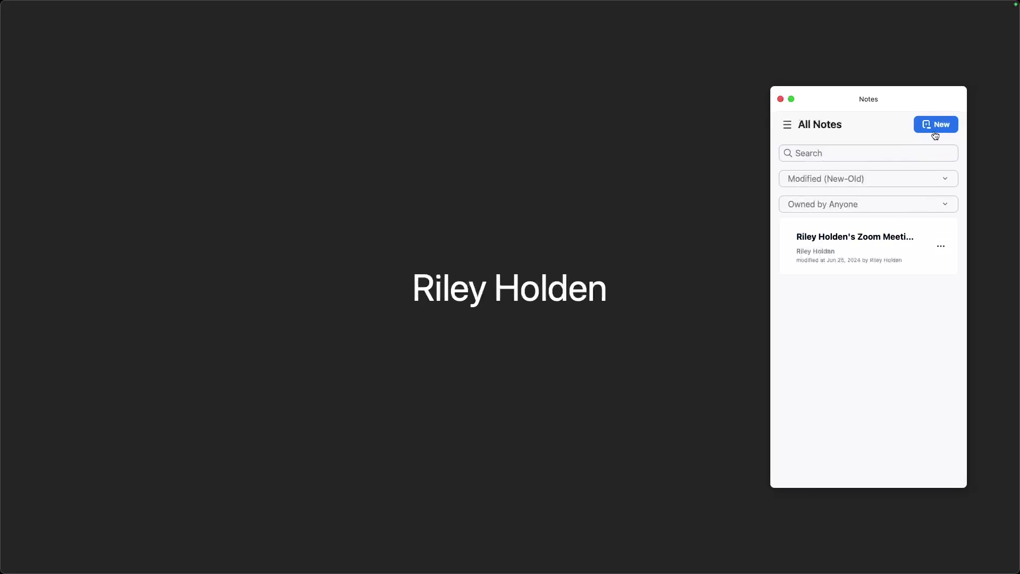
pyautogui.click(851, 248)
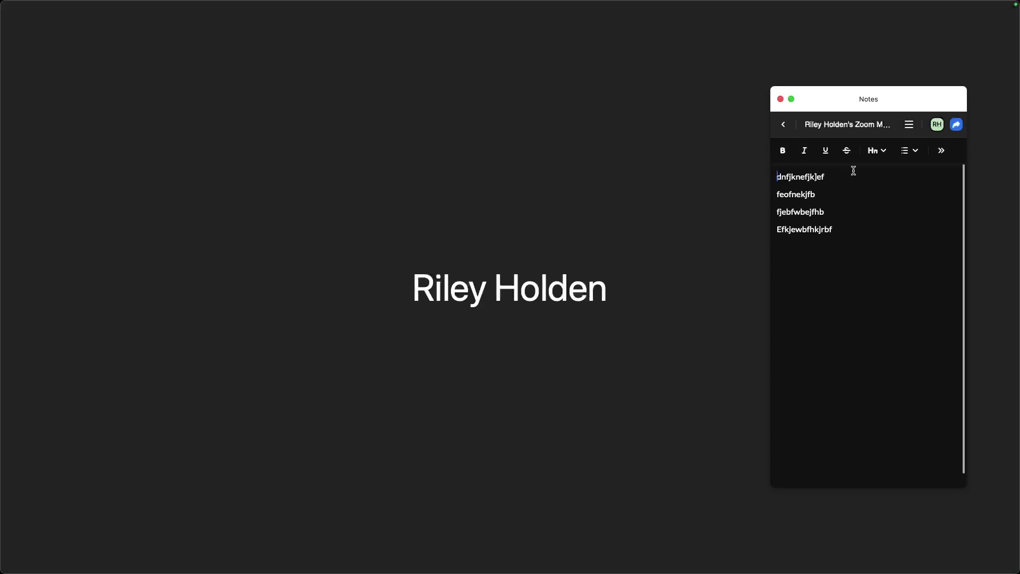
pyautogui.moveTo(845, 177); pyautogui.dragTo(719, 178)
pyautogui.click(782, 151)
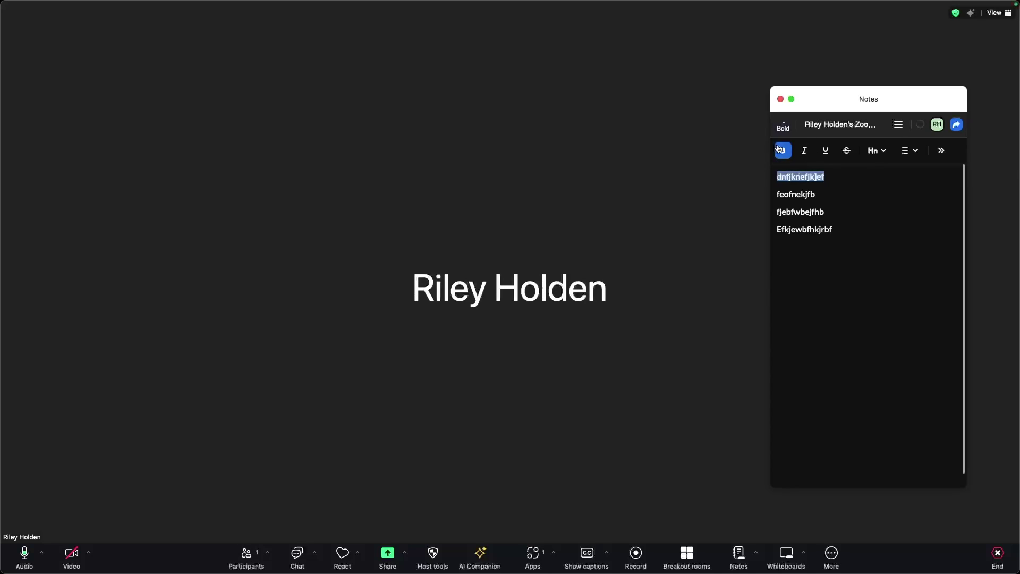
pyautogui.click(804, 150)
pyautogui.click(805, 153)
pyautogui.press('super+b')
pyautogui.click(880, 153)
pyautogui.click(882, 151)
pyautogui.click(916, 165)
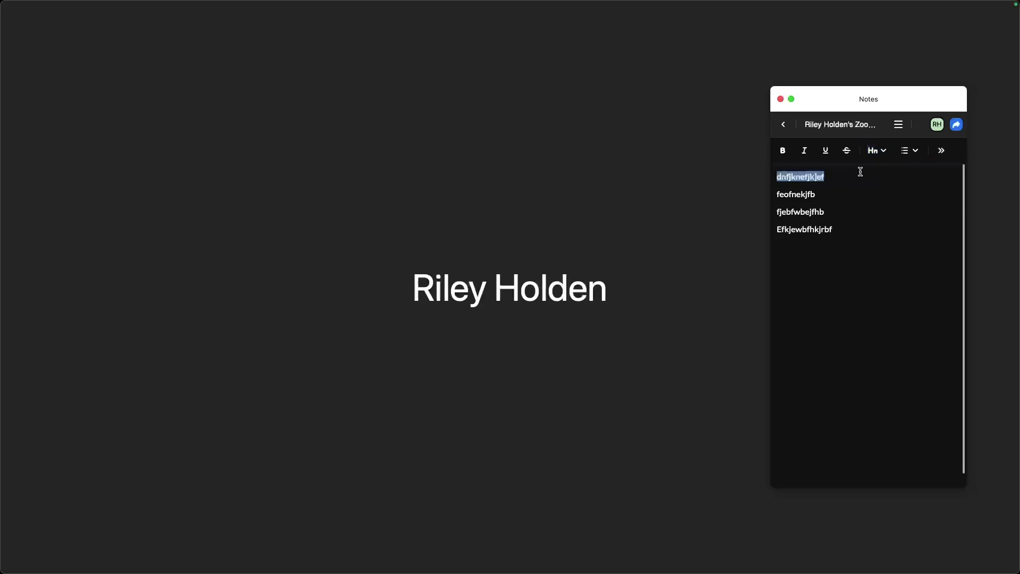
pyautogui.click(779, 99)
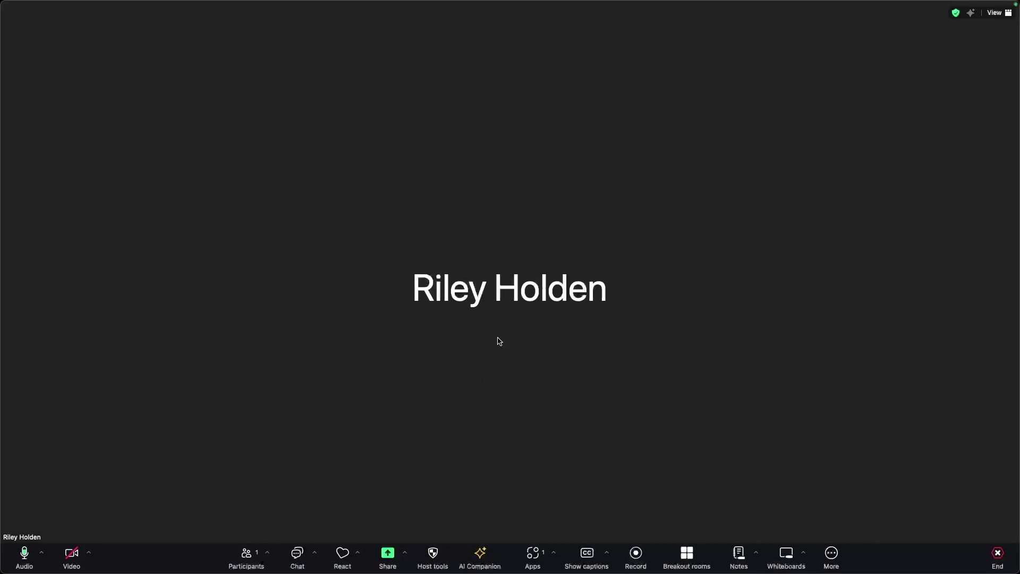
# Step: Start a new whiteboard, then draw and undo a freehand stroke
pyautogui.click(785, 551)
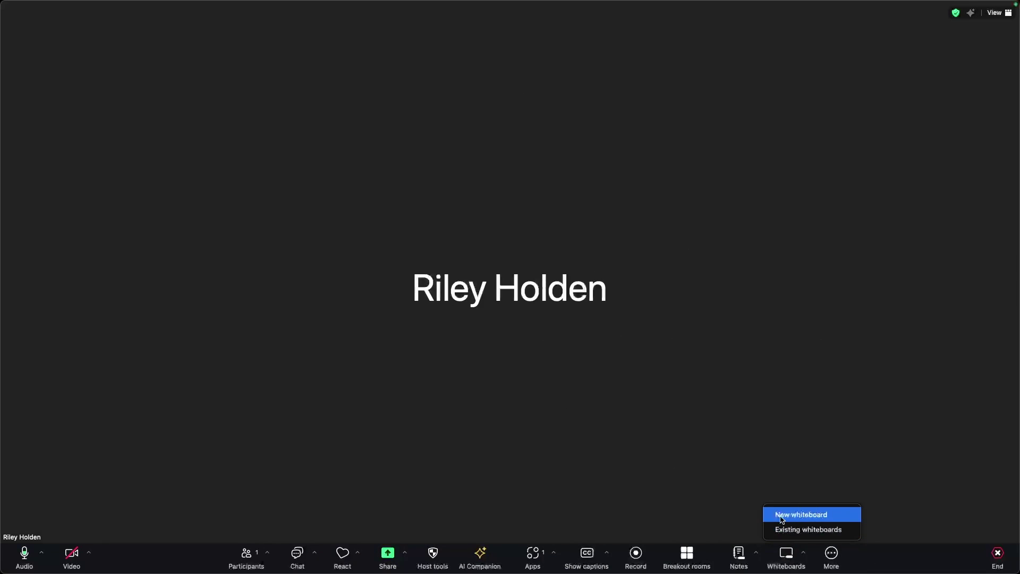
pyautogui.click(801, 514)
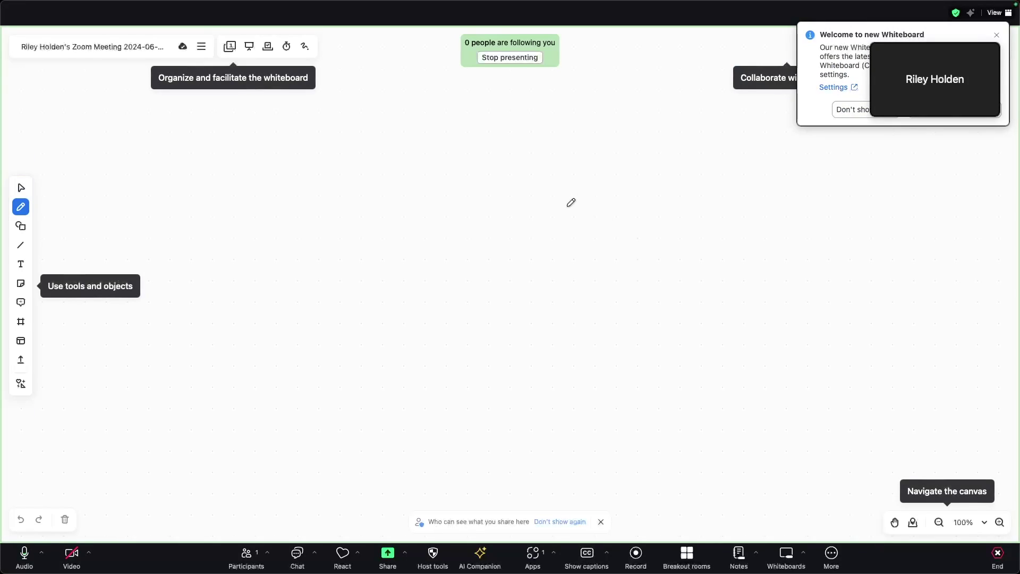
pyautogui.moveTo(372, 169)
pyautogui.mouseDown()
pyautogui.moveTo(234, 174)
pyautogui.moveTo(432, 259)
pyautogui.moveTo(528, 387)
pyautogui.mouseUp()
pyautogui.press('super+z')
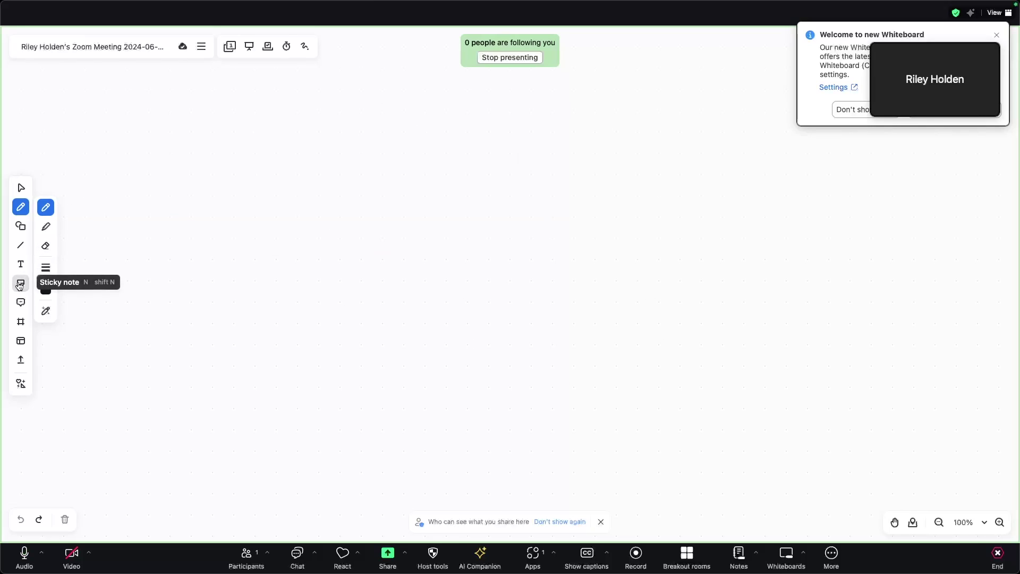
# Step: Place a yellow sticky note upper left and draw a rectangle to its right
pyautogui.click(20, 284)
pyautogui.click(47, 285)
pyautogui.click(335, 189)
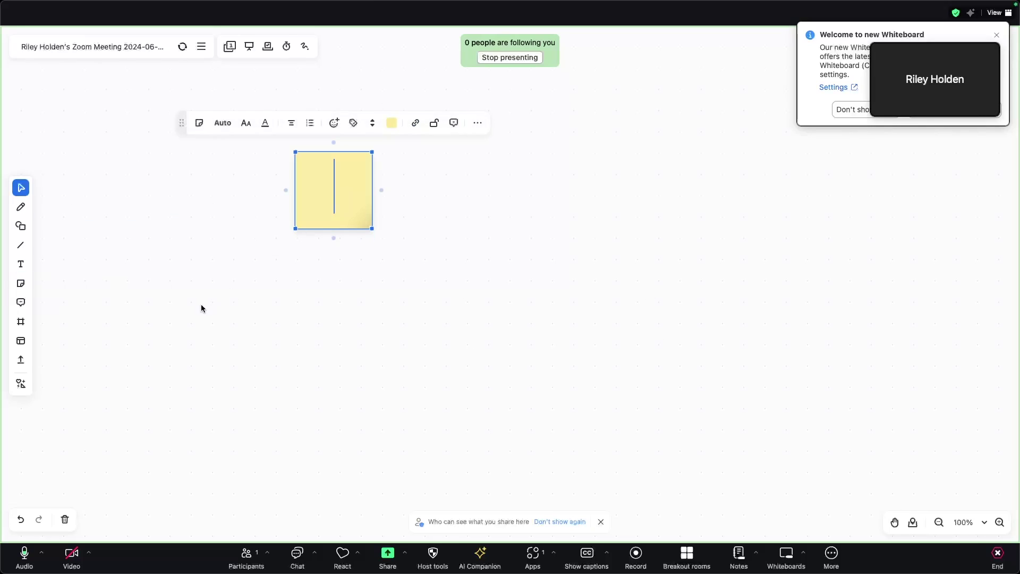
pyautogui.click(20, 226)
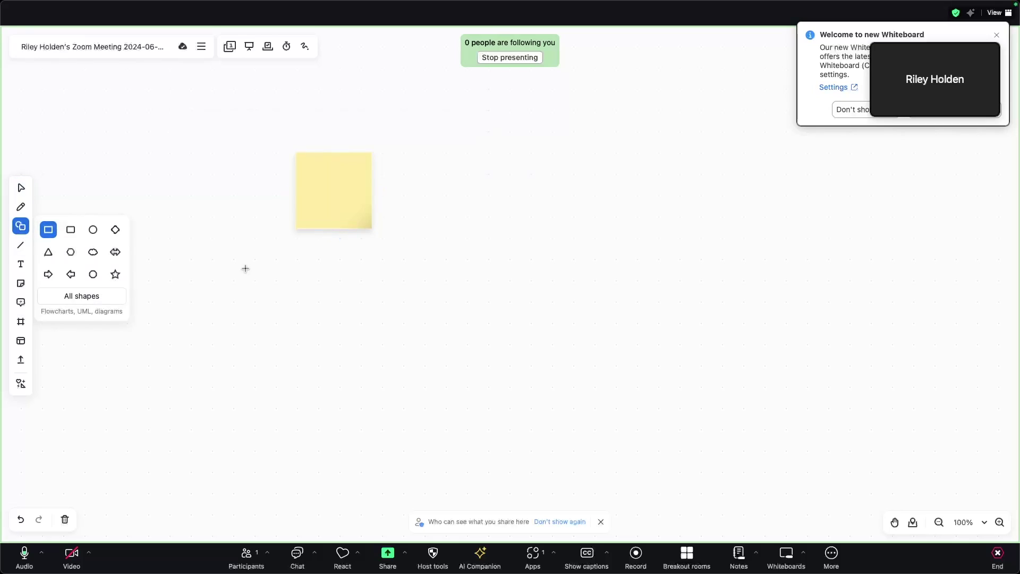
pyautogui.click(54, 230)
pyautogui.moveTo(485, 171); pyautogui.dragTo(754, 338)
# Step: Draw an arrow from the rectangle to the sticky note and add a freehand pen scribble
pyautogui.click(20, 245)
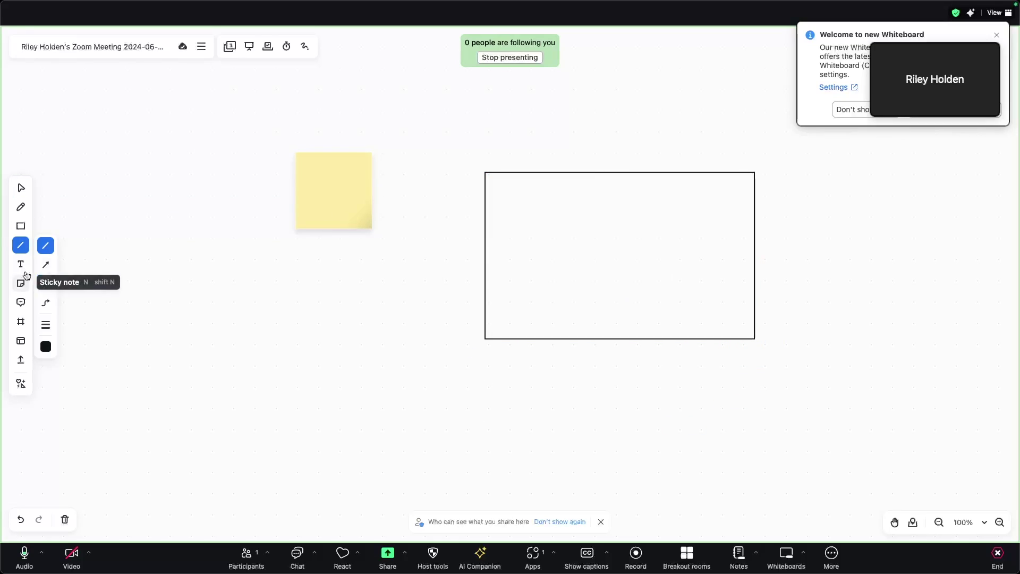
pyautogui.click(50, 269)
pyautogui.moveTo(619, 171); pyautogui.dragTo(371, 189)
pyautogui.moveTo(633, 251); pyautogui.dragTo(650, 286)
pyautogui.click(20, 207)
pyautogui.moveTo(419, 106)
pyautogui.mouseDown()
pyautogui.moveTo(375, 190)
pyautogui.moveTo(654, 289)
pyautogui.mouseUp()
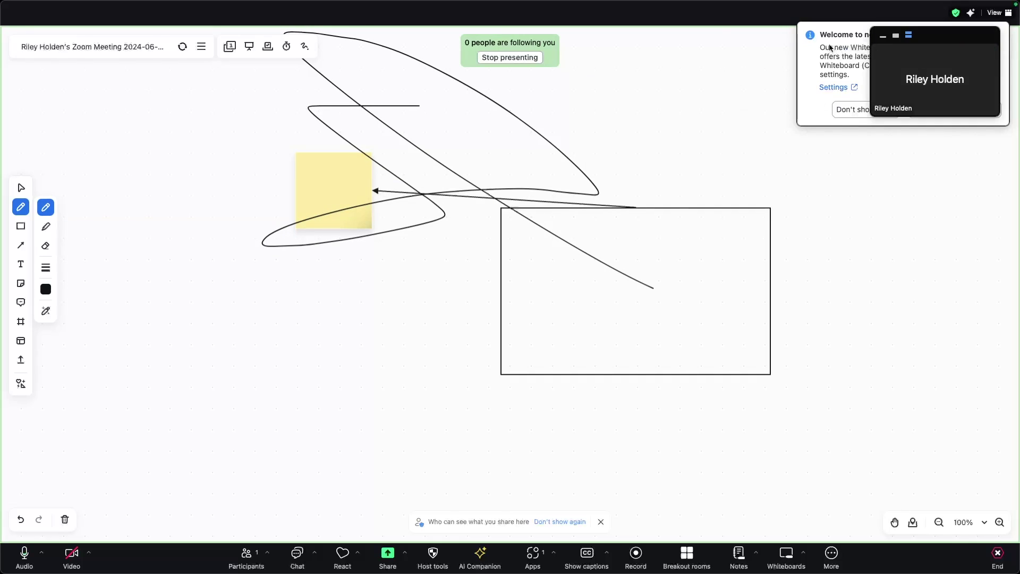
# Step: Stop presenting the whiteboard, move the video panel down, and dismiss the welcome message
pyautogui.click(526, 58)
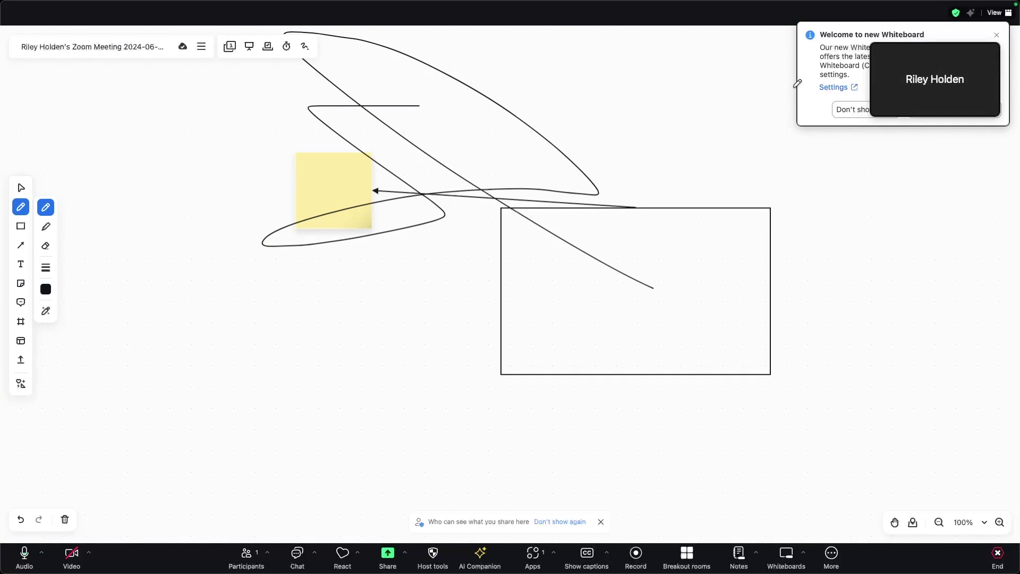
pyautogui.moveTo(948, 77); pyautogui.dragTo(955, 159)
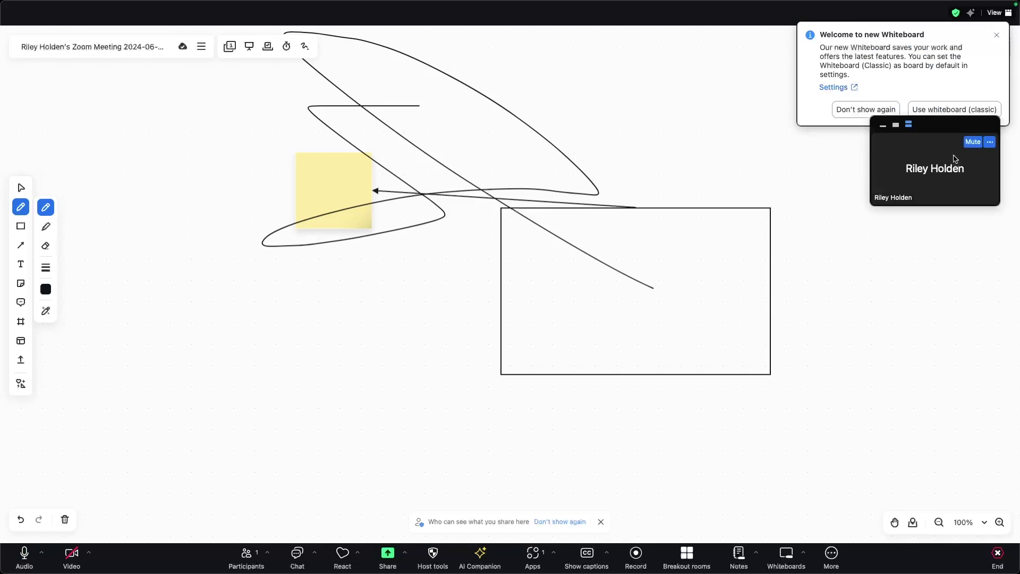
pyautogui.click(997, 35)
# Step: Close the whiteboard and end the meeting for all participants, returning to Home
pyautogui.click(998, 47)
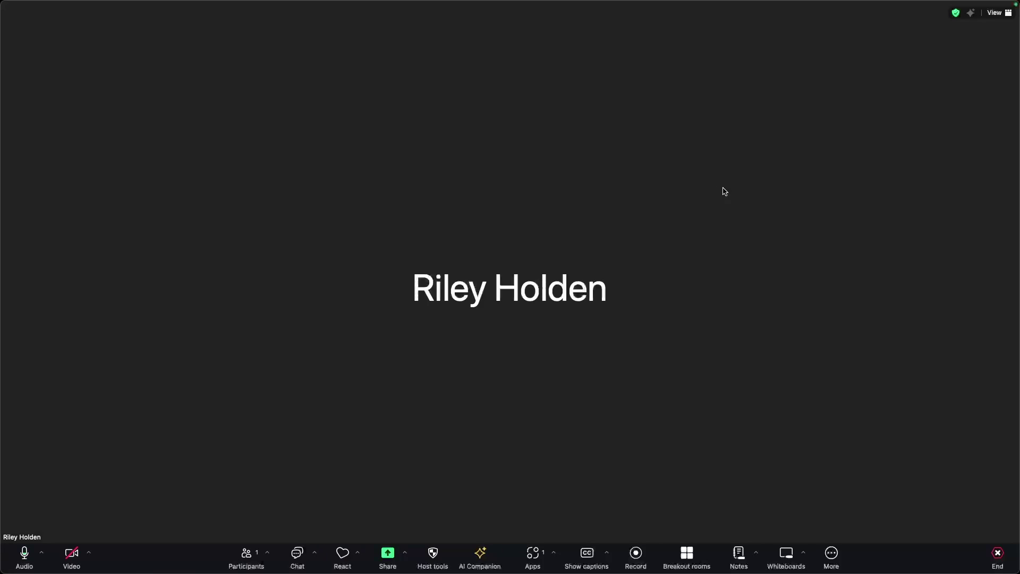
pyautogui.click(997, 555)
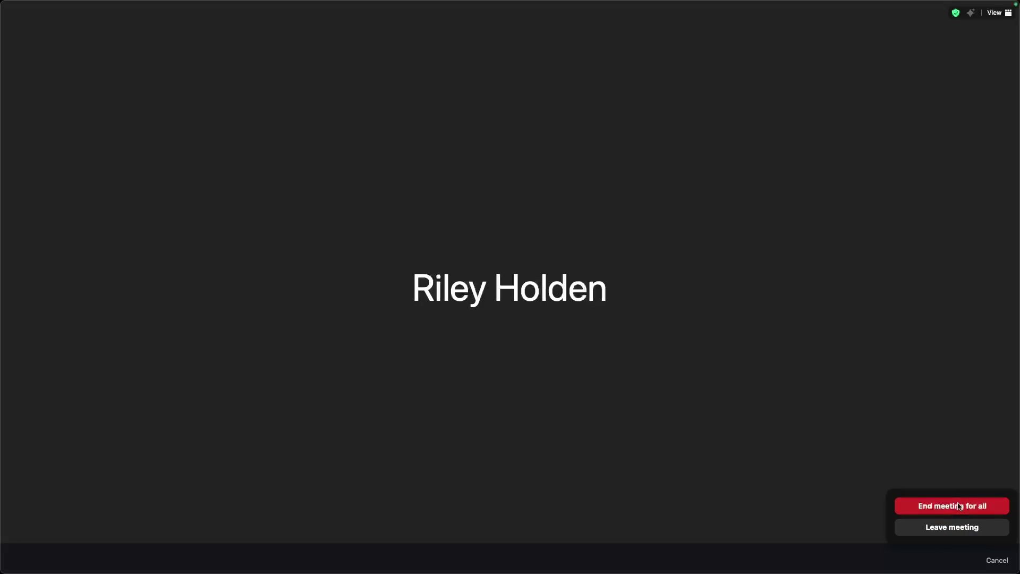
pyautogui.click(954, 510)
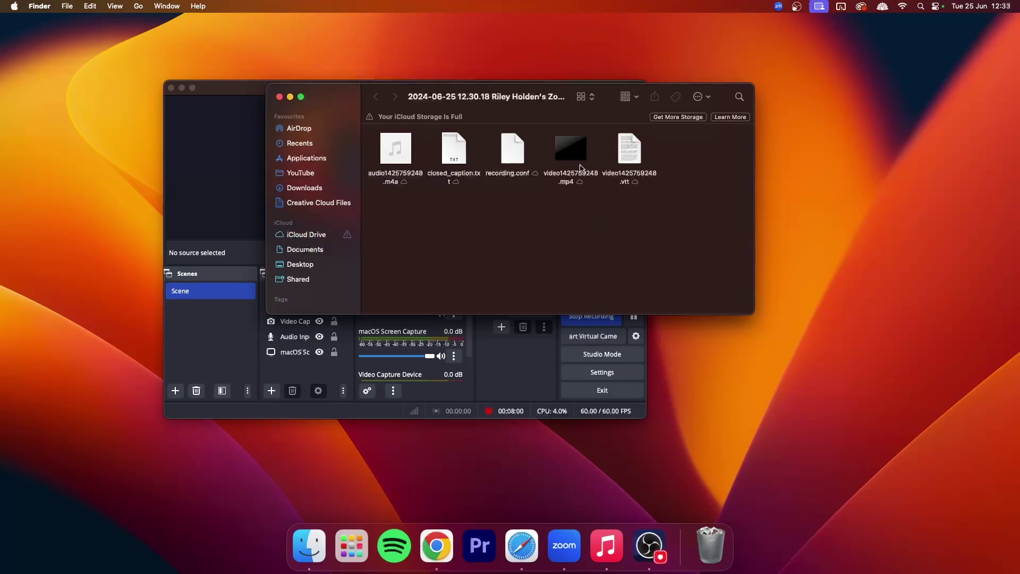
pyautogui.moveTo(580, 158)
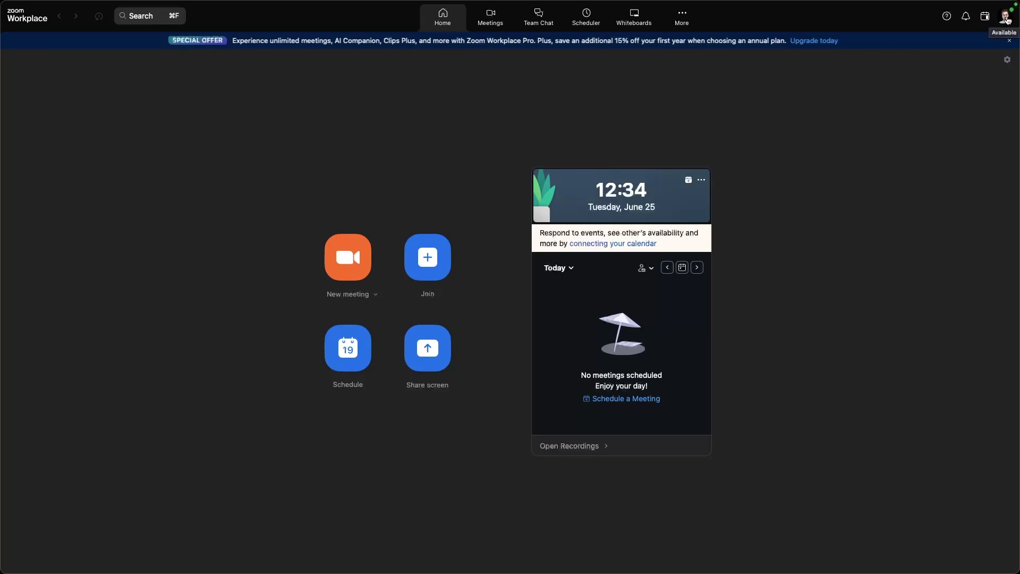
# Step: Set your availability status to Busy from the profile menu
pyautogui.click(1007, 20)
pyautogui.moveTo(910, 76)
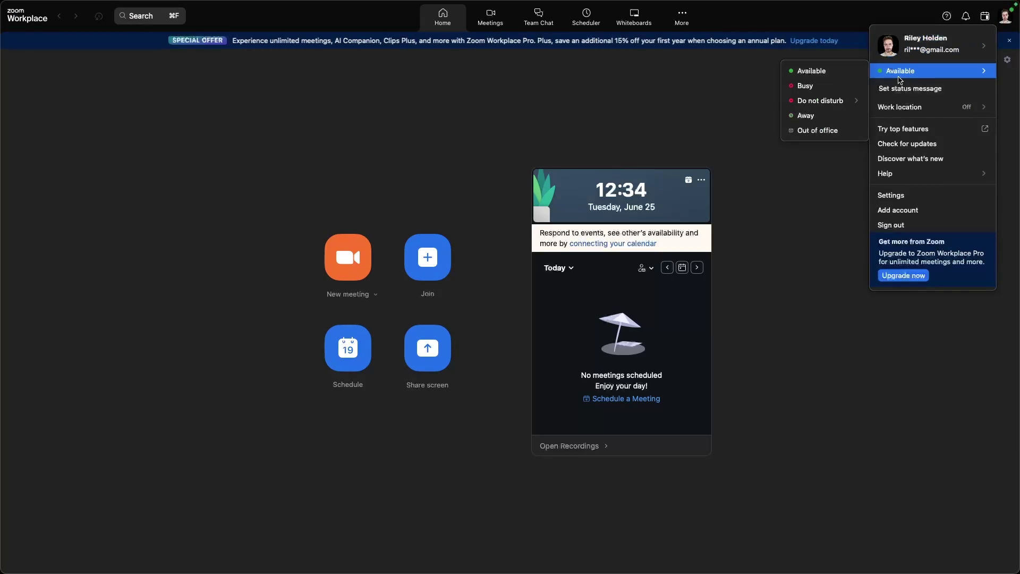
pyautogui.click(805, 86)
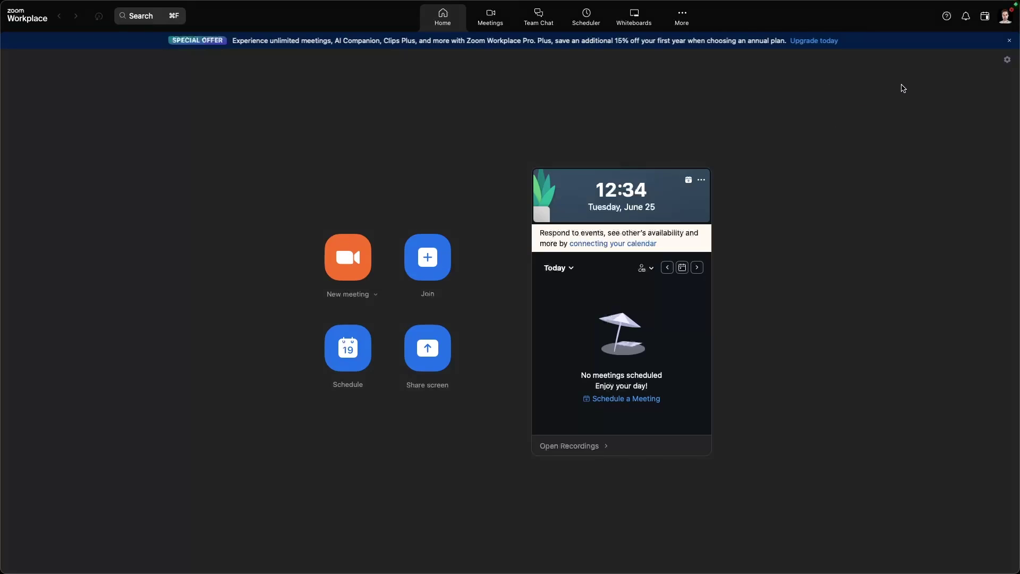
# Step: Save the status message "I'll be out of office today" to clear after Today
pyautogui.click(1013, 15)
pyautogui.moveTo(901, 72)
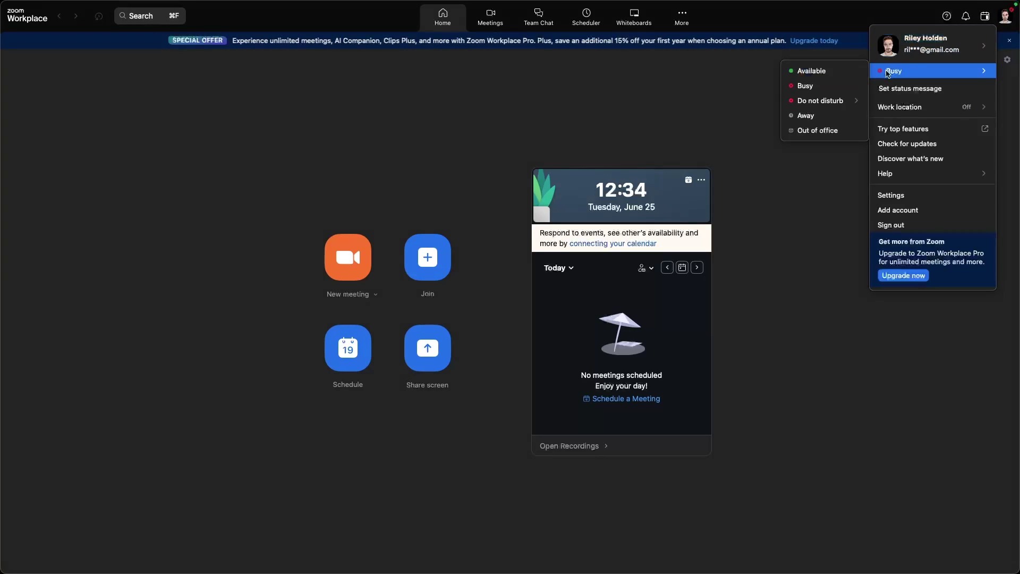
pyautogui.click(920, 89)
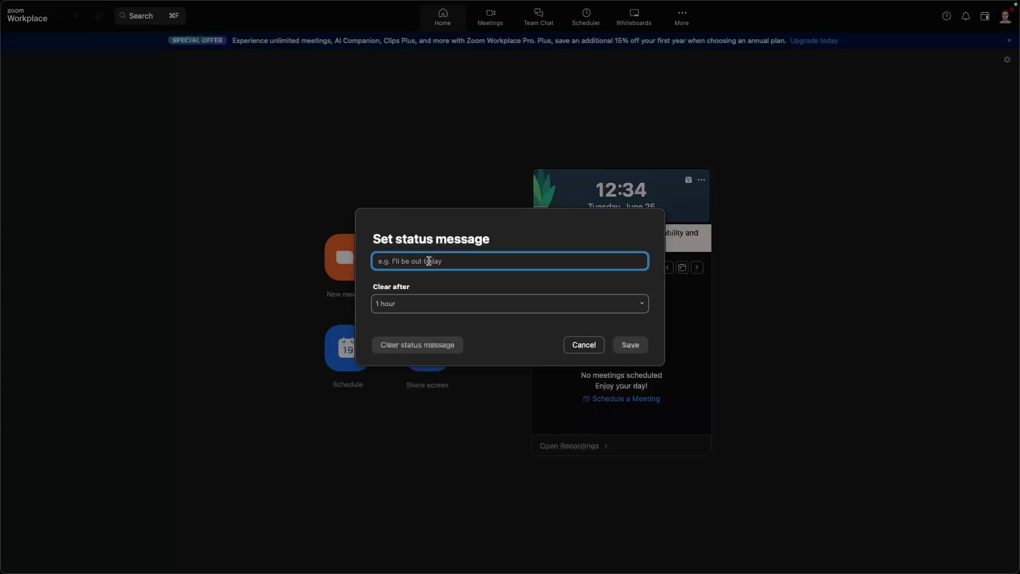
pyautogui.write("I'")
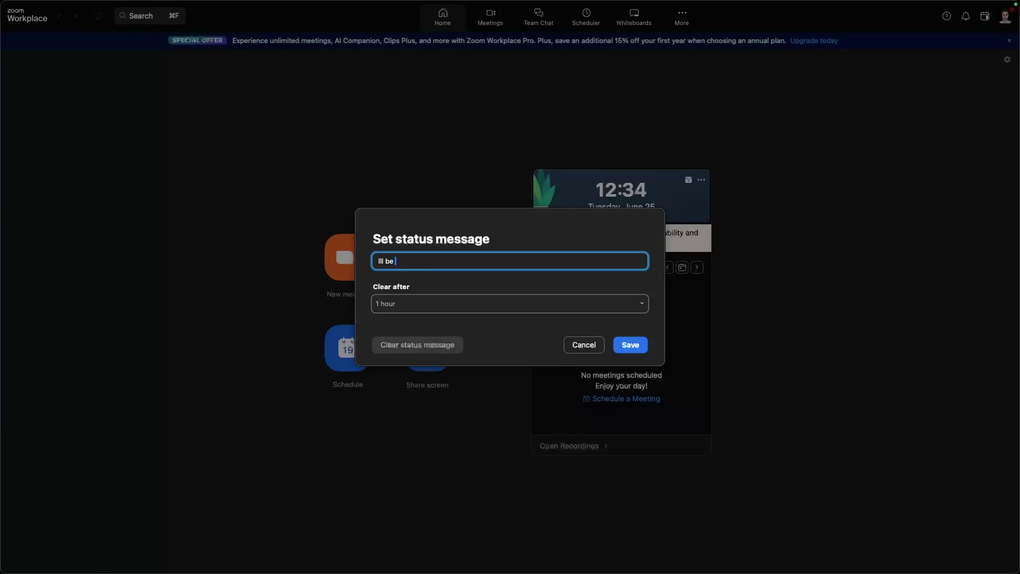
pyautogui.write('ll be out of office today')
pyautogui.click(405, 303)
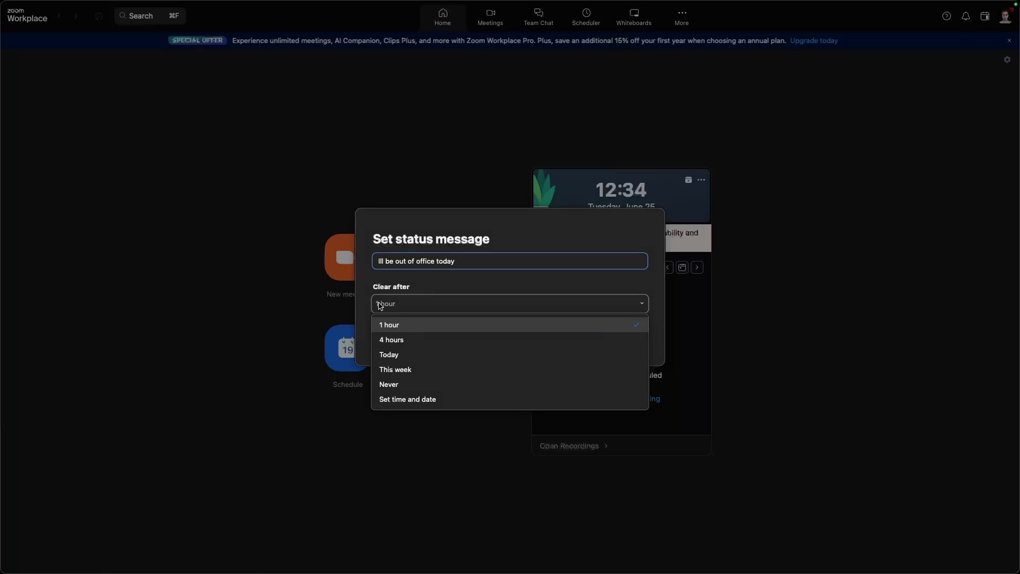
pyautogui.click(396, 356)
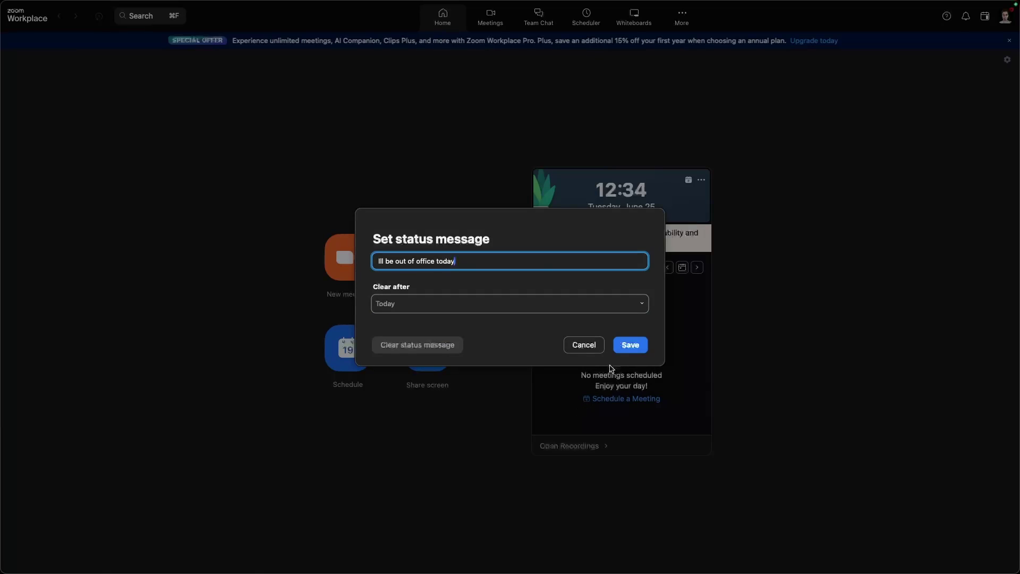
pyautogui.click(630, 345)
# Step: Review and confirm the saved status message in the profile menu
pyautogui.click(1006, 16)
pyautogui.moveTo(951, 62)
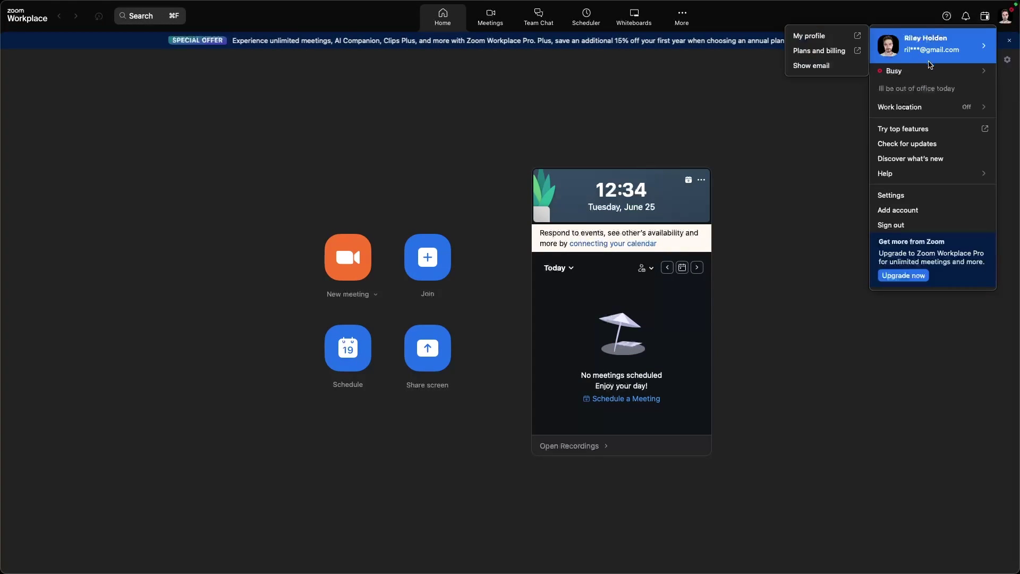
pyautogui.click(884, 89)
pyautogui.press('Return')
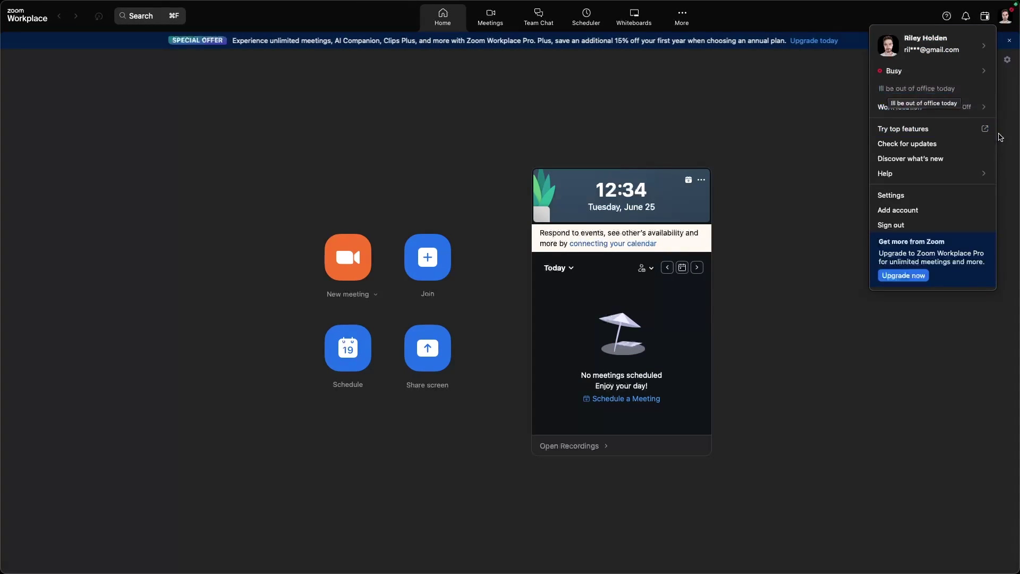
pyautogui.click(1012, 19)
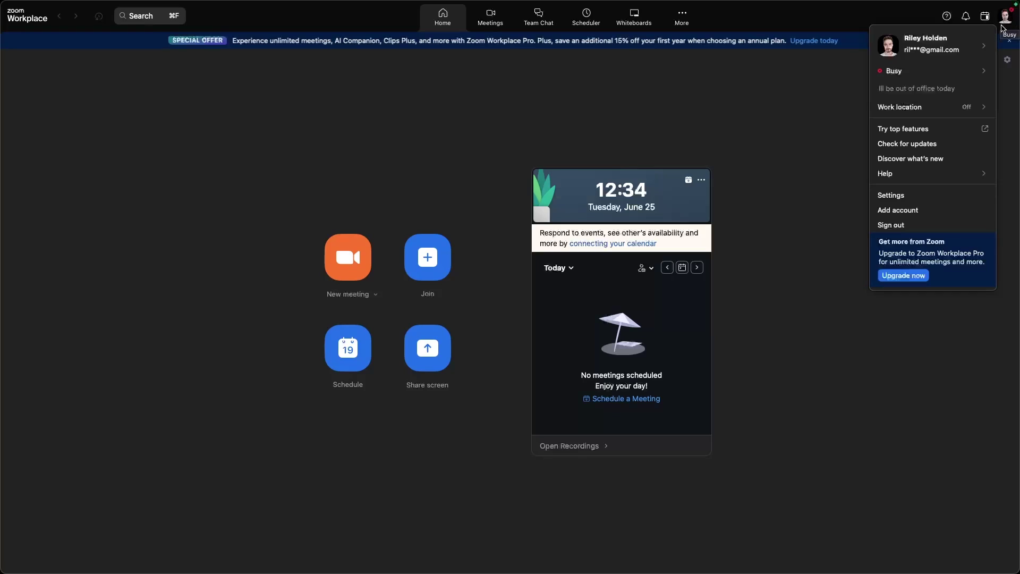
# Step: In General settings, turn off 'Ask me to confirm when I leave a meeting'
pyautogui.click(899, 196)
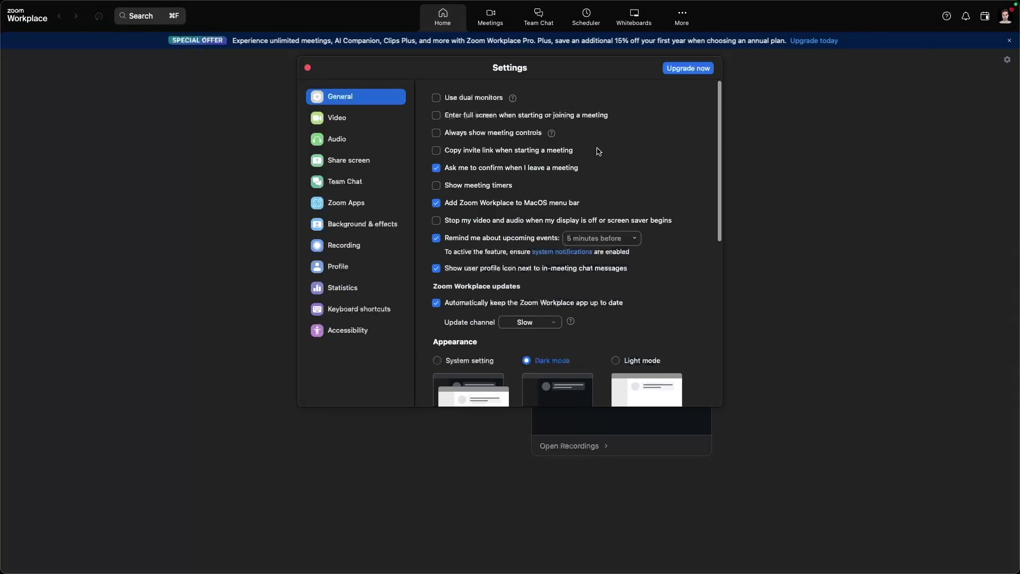
pyautogui.scroll(-5, 540, 178)
pyautogui.scroll(5, 573, 148)
pyautogui.scroll(-3, 611, 117)
pyautogui.scroll(3, 644, 91)
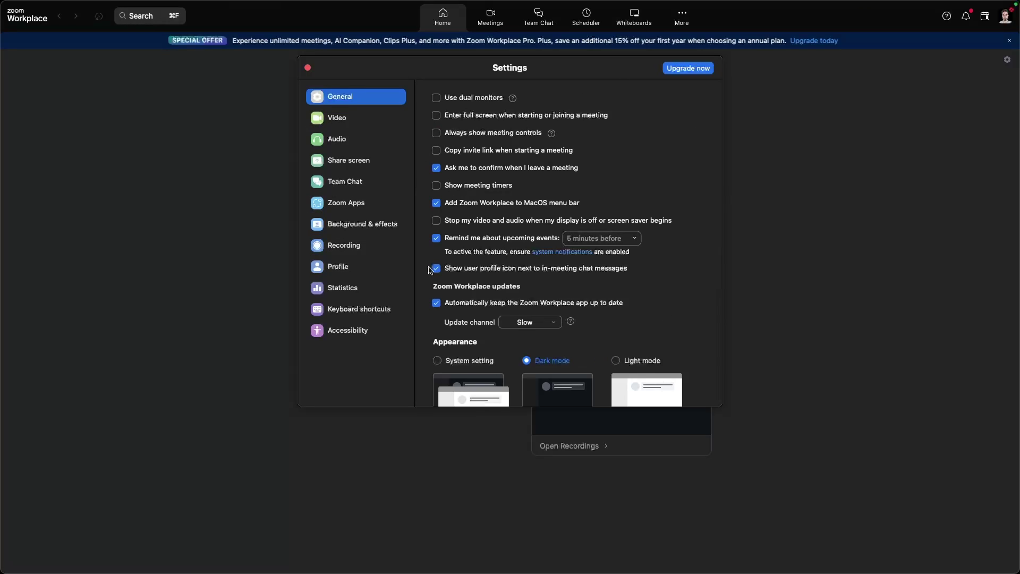
pyautogui.click(531, 172)
# Step: Try Light mode with the Rose, Agave, Bloom and Classic colour themes
pyautogui.scroll(-5, 634, 234)
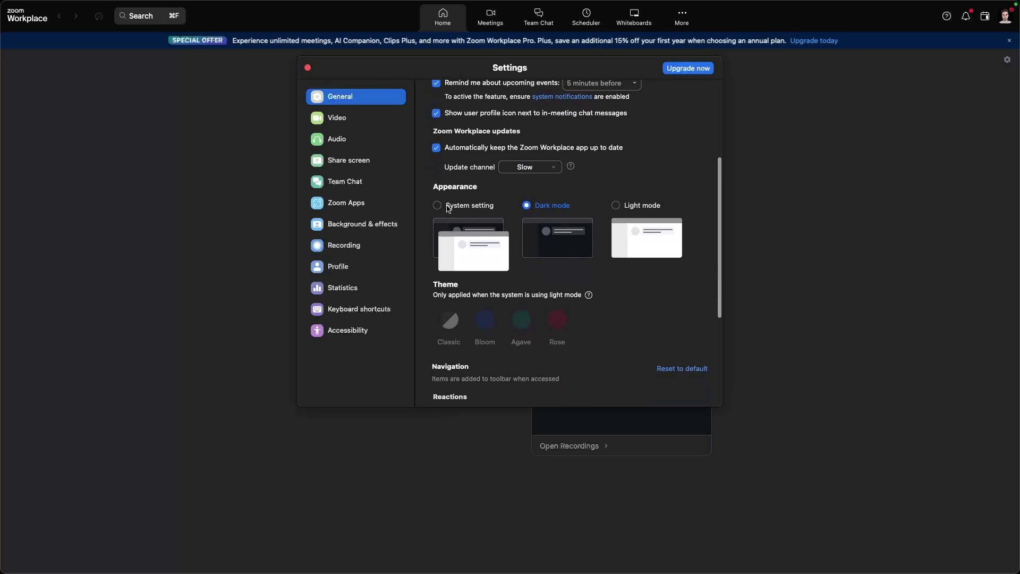
pyautogui.click(641, 218)
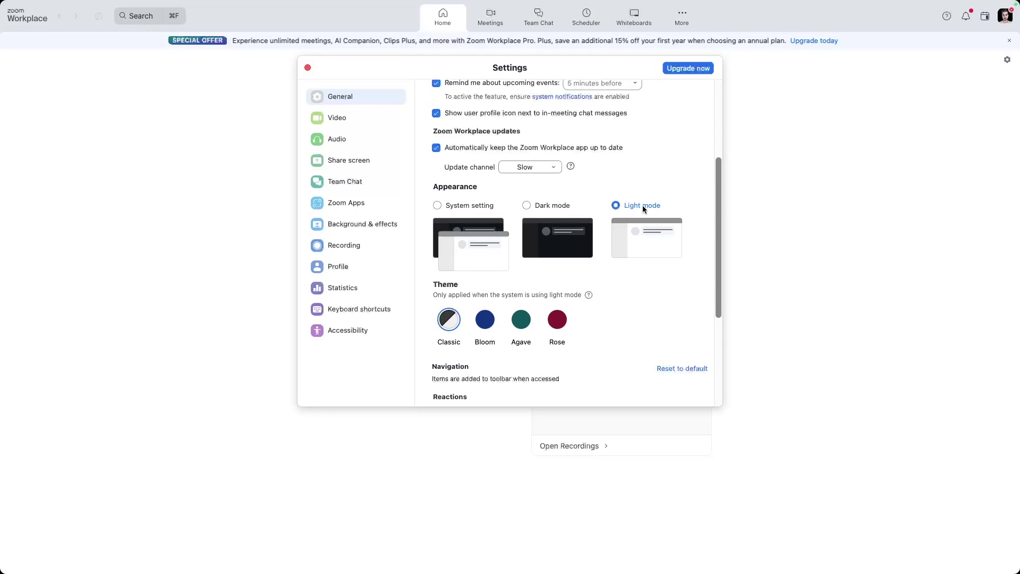
pyautogui.click(555, 321)
pyautogui.click(519, 321)
pyautogui.click(485, 320)
pyautogui.click(448, 321)
# Step: Switch the appearance back to Dark mode and show the Video settings page
pyautogui.click(561, 238)
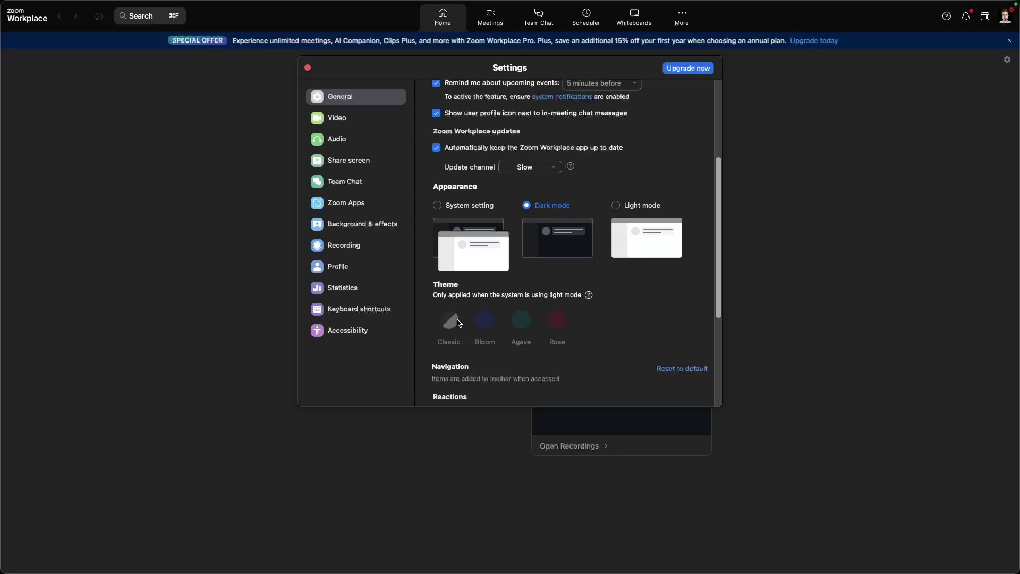
pyautogui.scroll(-5, 587, 323)
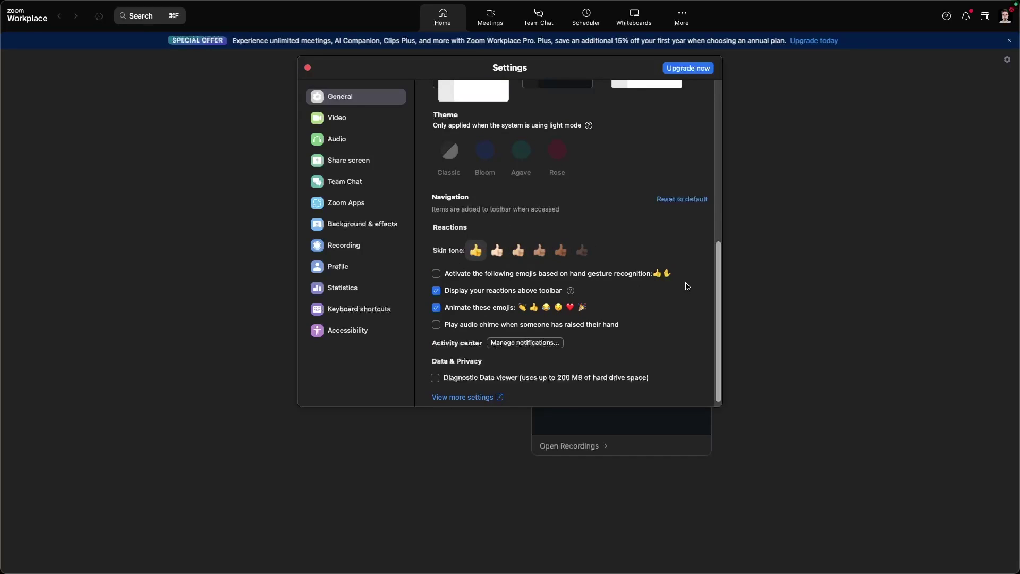
pyautogui.scroll(3, 585, 255)
pyautogui.click(354, 119)
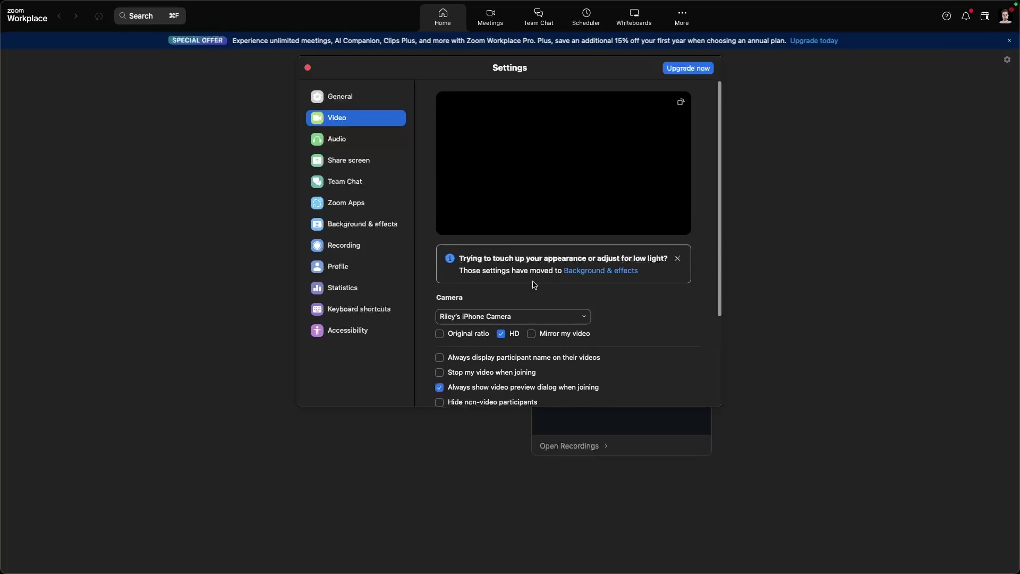
# Step: Browse the Audio, Share screen, Team Chat and Zoom Apps settings pages
pyautogui.scroll(-5, 534, 285)
pyautogui.scroll(5, 534, 281)
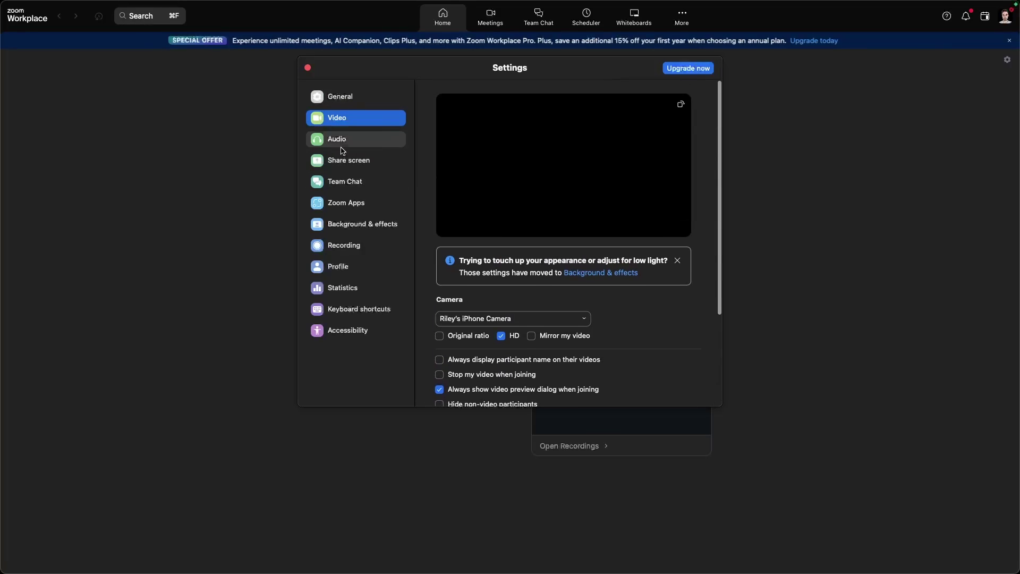
pyautogui.click(342, 140)
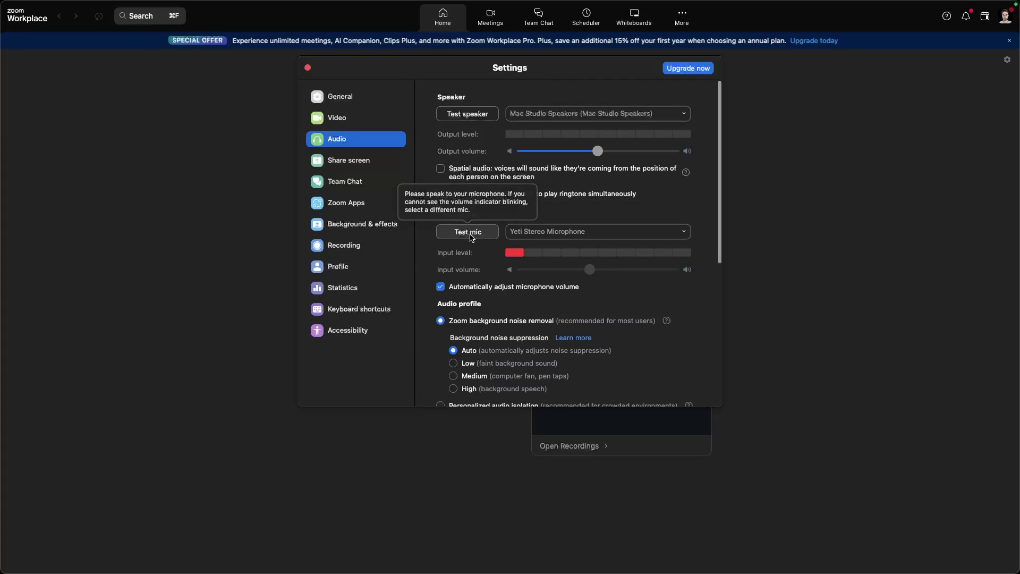
pyautogui.click(355, 165)
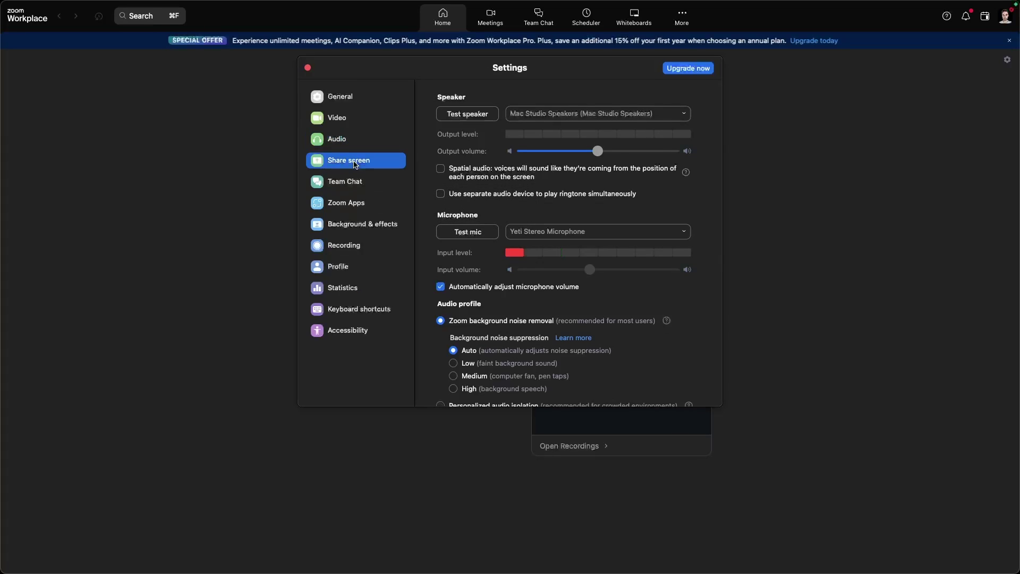
pyautogui.click(352, 182)
pyautogui.click(350, 203)
# Step: View Background & effects, Recording, Statistics and Profile pages, then close Settings from General
pyautogui.click(350, 223)
pyautogui.click(346, 245)
pyautogui.click(346, 288)
pyautogui.click(351, 266)
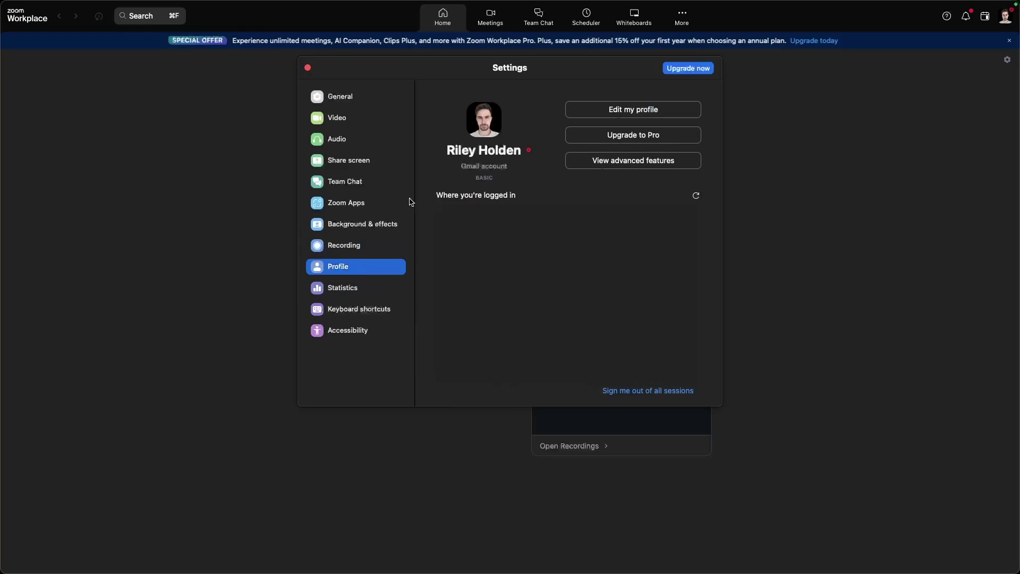
pyautogui.click(348, 138)
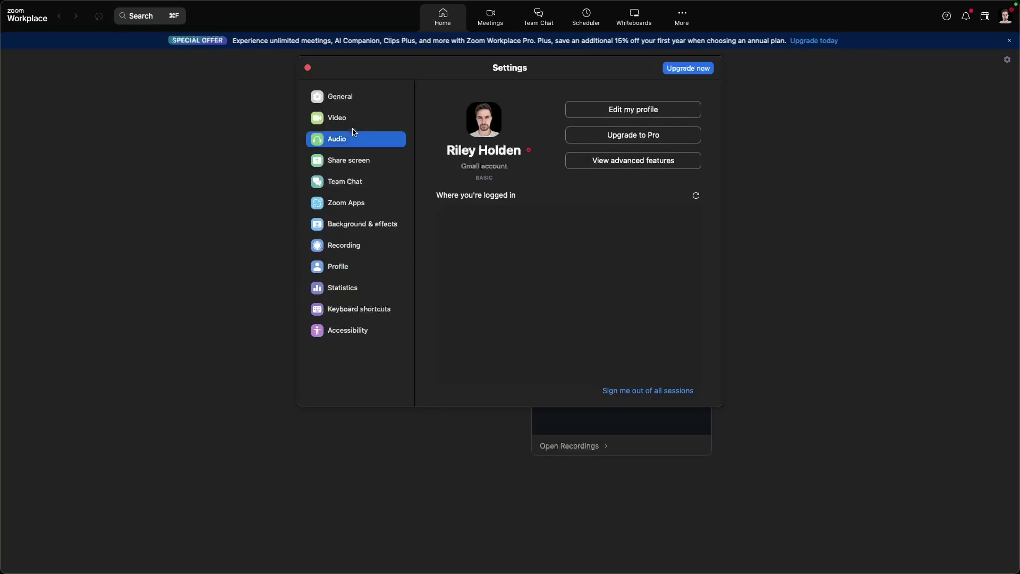
pyautogui.click(361, 99)
pyautogui.click(307, 67)
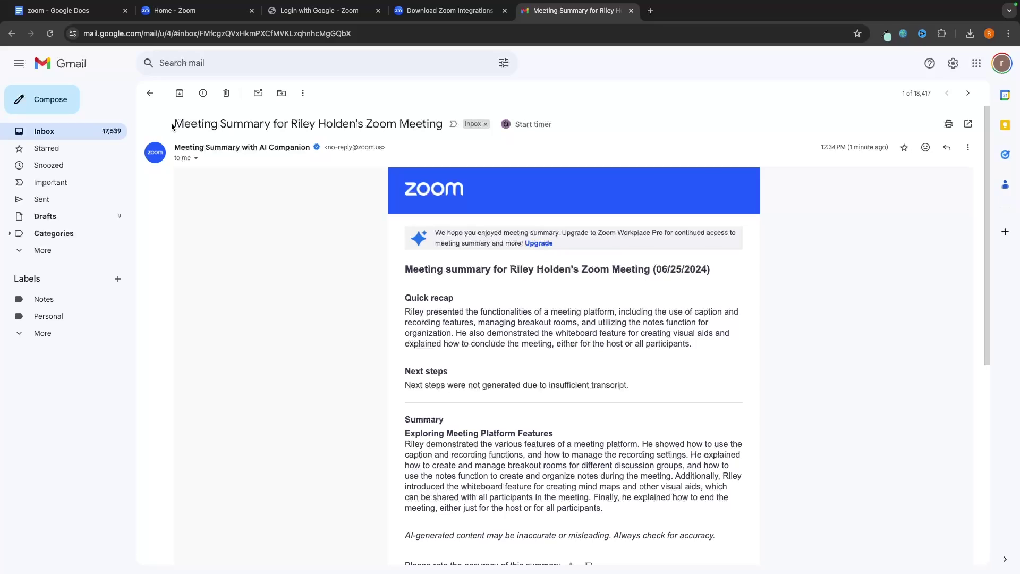
pyautogui.moveTo(172, 127); pyautogui.dragTo(424, 124)
pyautogui.tripleClick(441, 124)
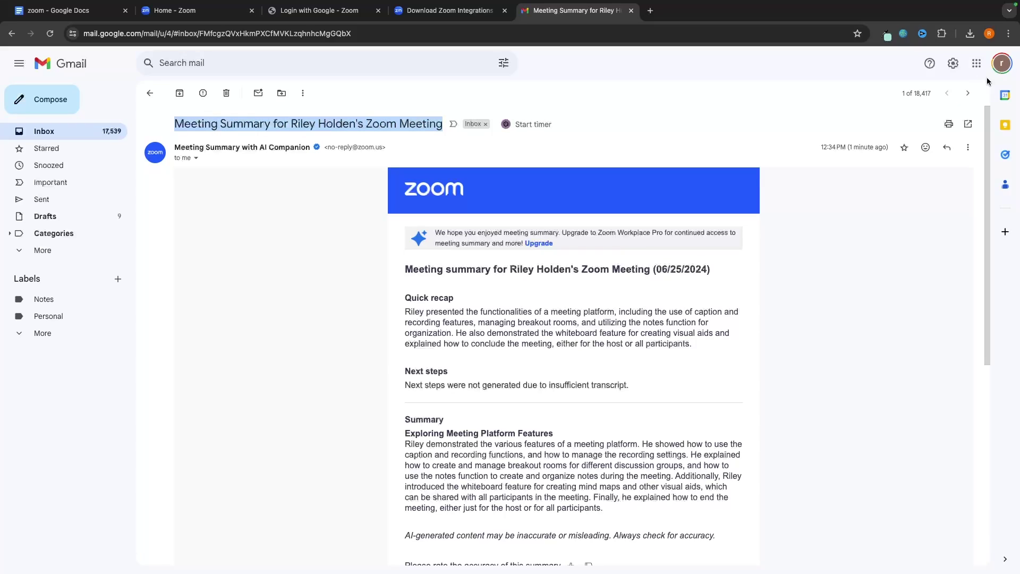
pyautogui.click(858, 215)
pyautogui.scroll(-3, 858, 215)
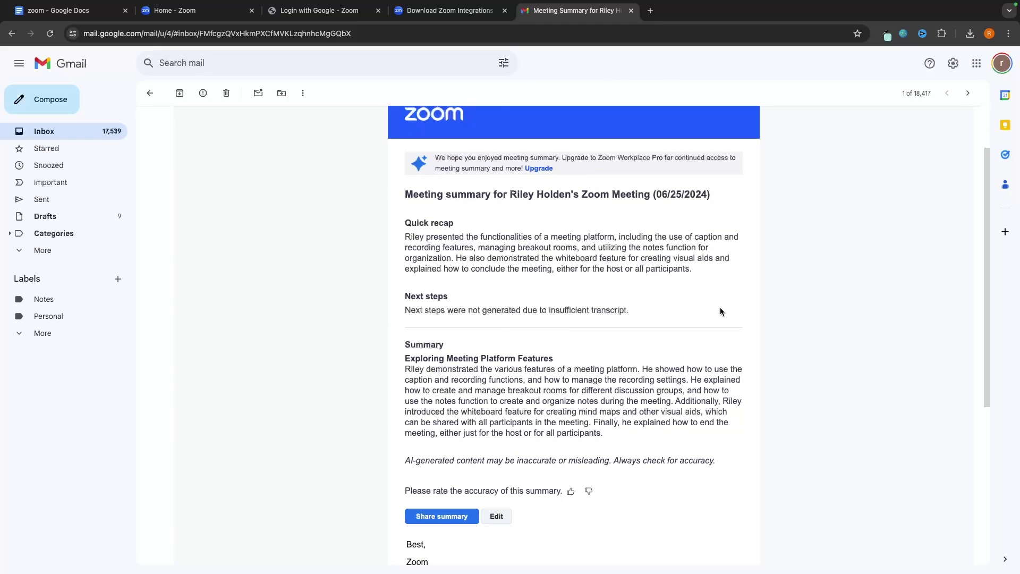
pyautogui.moveTo(409, 231); pyautogui.dragTo(575, 248)
pyautogui.click(409, 224)
pyautogui.click(475, 248)
pyautogui.click(598, 237)
pyautogui.scroll(-1, 706, 268)
pyautogui.moveTo(408, 112); pyautogui.dragTo(661, 379)
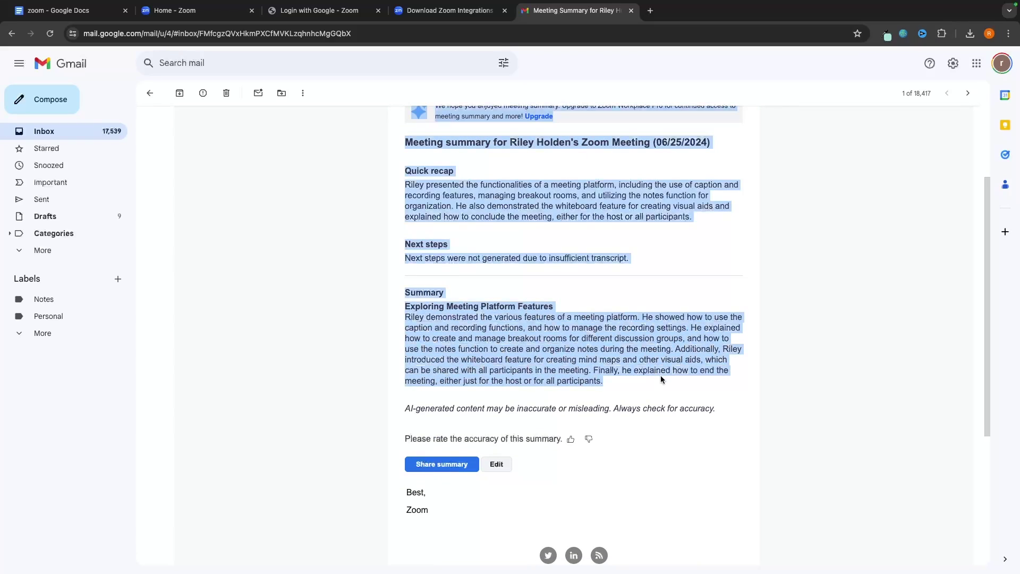
pyautogui.click(653, 323)
pyautogui.tripleClick(403, 237)
pyautogui.click(394, 257)
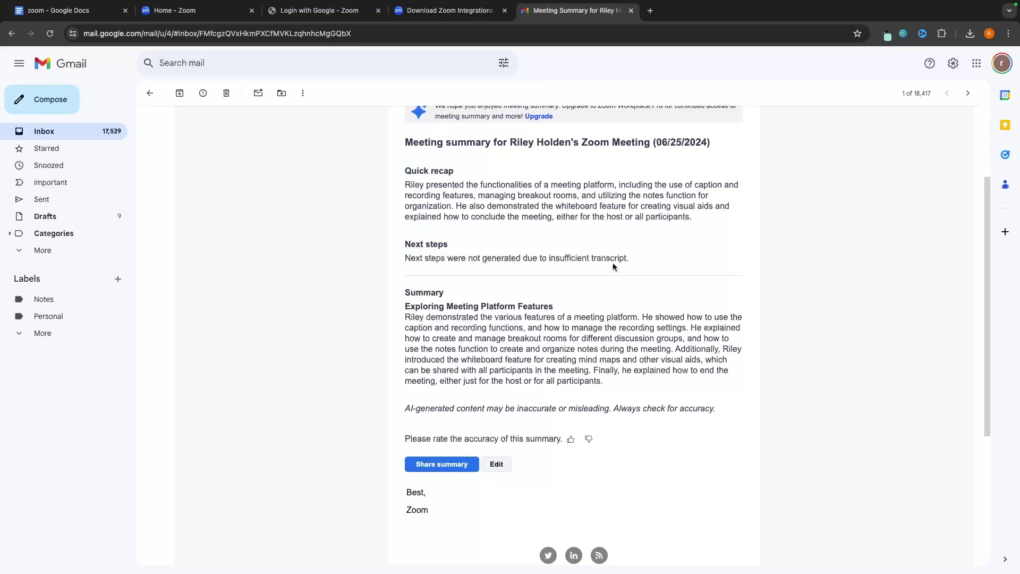
pyautogui.scroll(1, 491, 232)
pyautogui.moveTo(410, 293); pyautogui.dragTo(501, 294)
pyautogui.moveTo(664, 296); pyautogui.dragTo(672, 315)
pyautogui.click(649, 303)
pyautogui.scroll(1, 649, 303)
pyautogui.moveTo(409, 157); pyautogui.dragTo(654, 434)
pyautogui.click(654, 434)
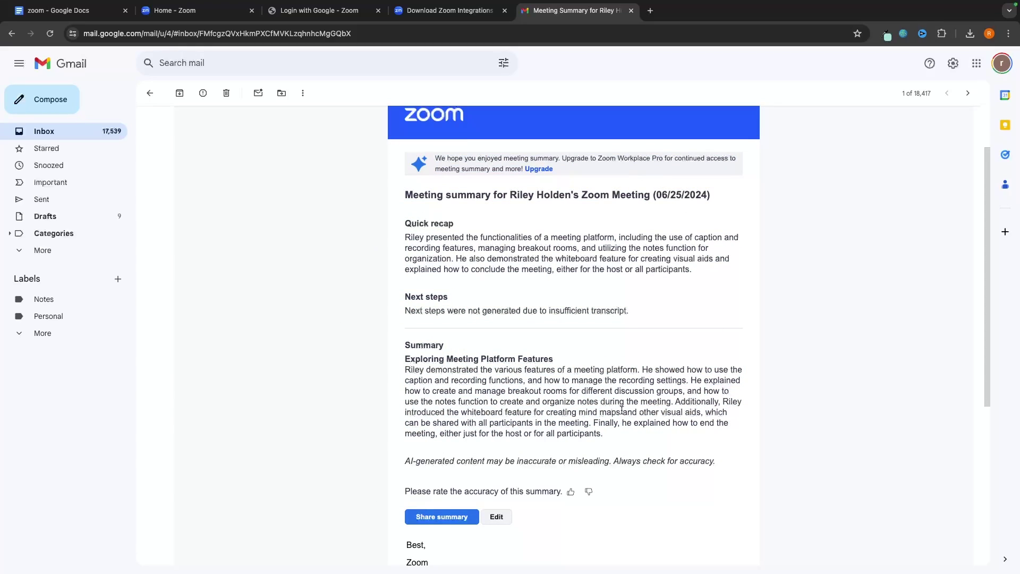